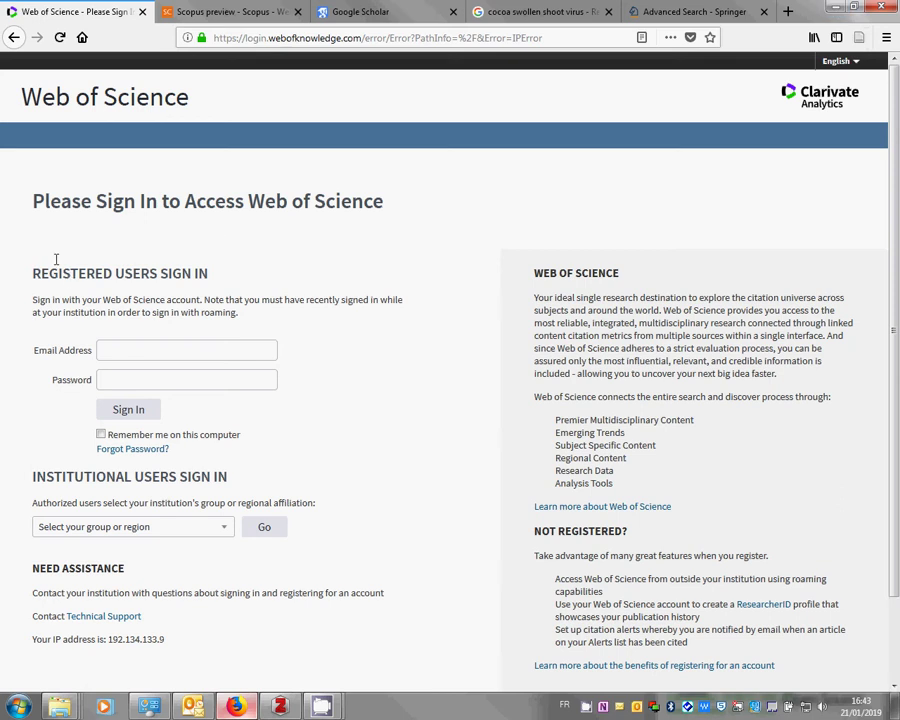
Look through the open Scopus, Google Scholar, SpringerLink advanced search and Google Images pages as possible literature sources
left_click(181, 14)
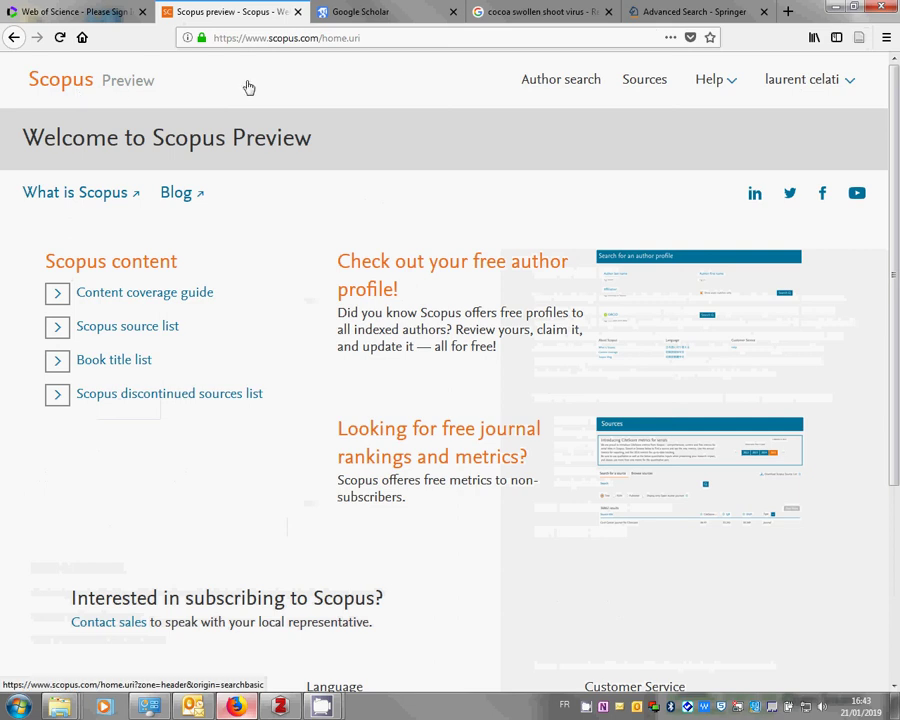
left_click(350, 14)
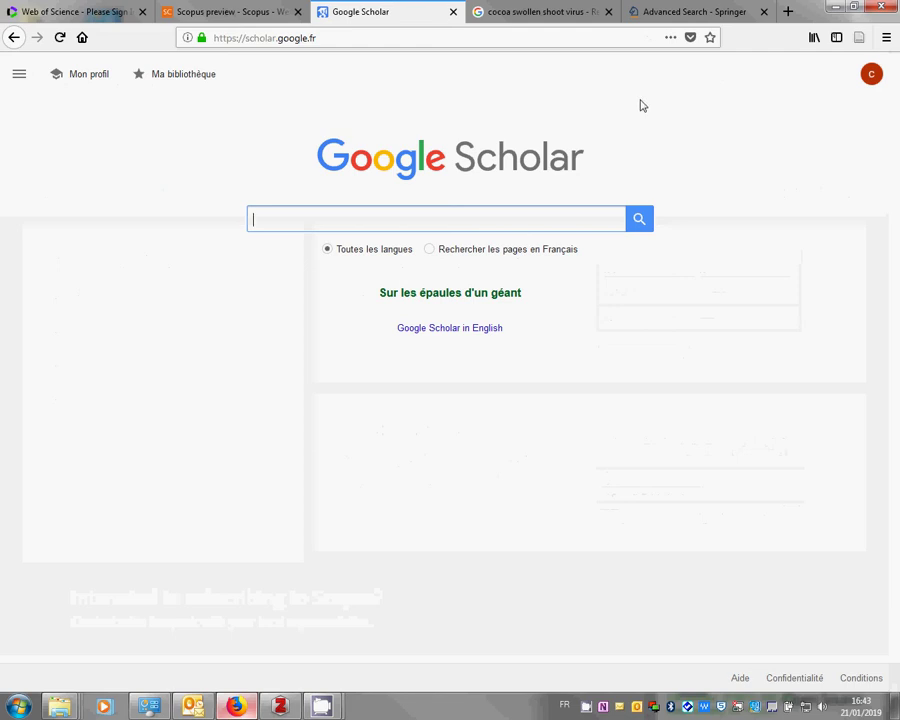
left_click(663, 14)
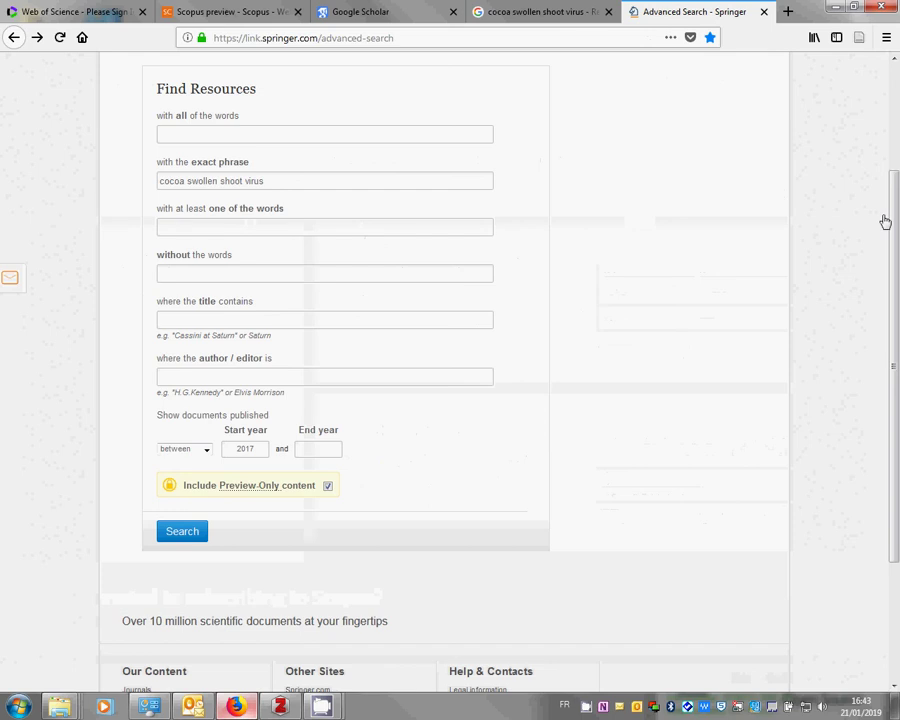
scroll(818, 220, "up", 3)
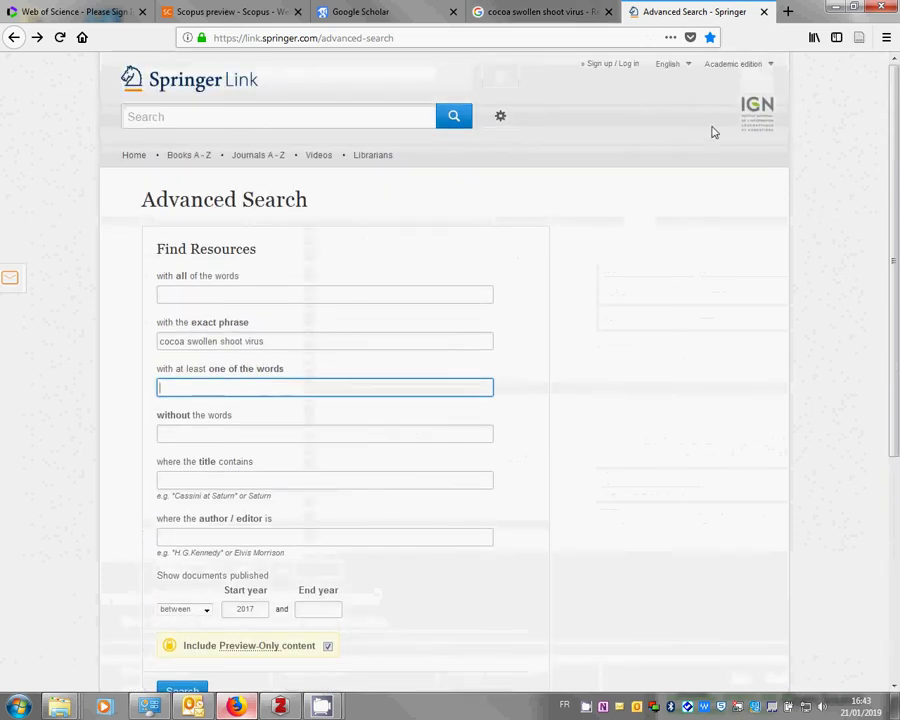
left_click(550, 10)
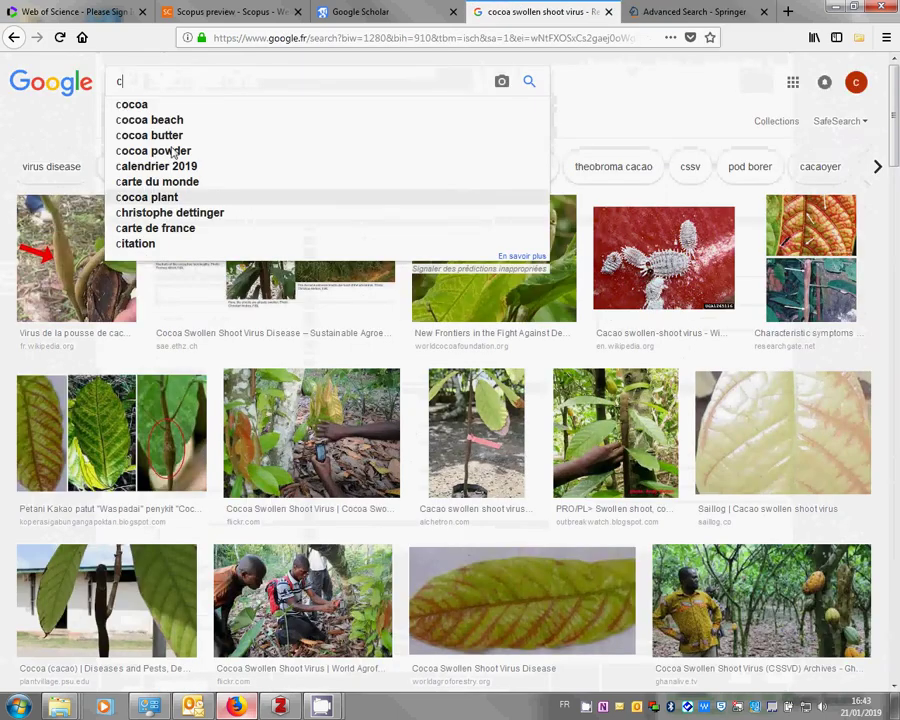
left_click(38, 132)
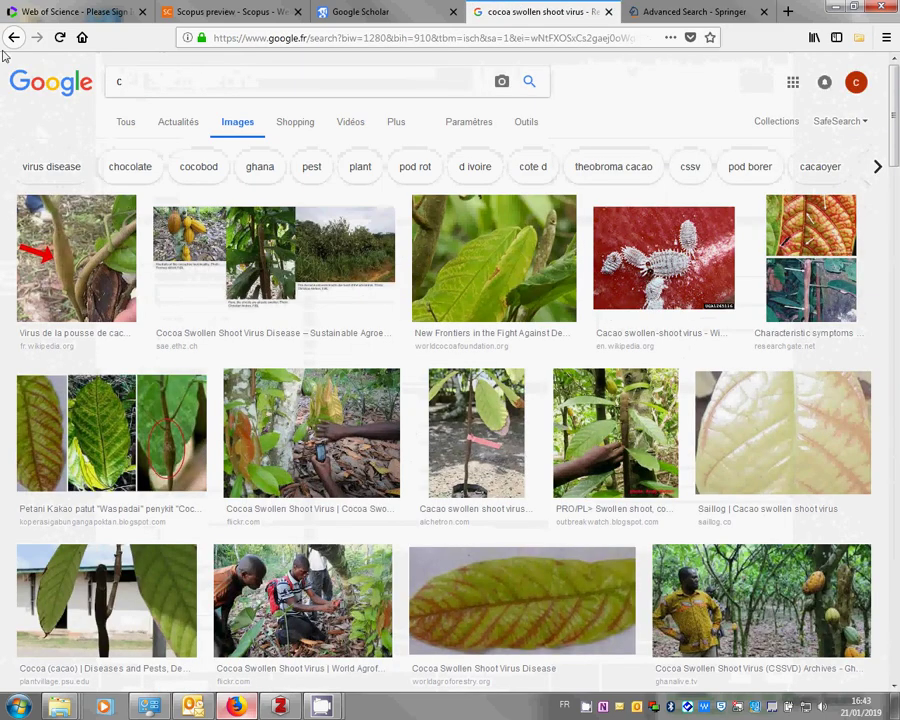
triple_click(128, 82)
left_click(287, 89)
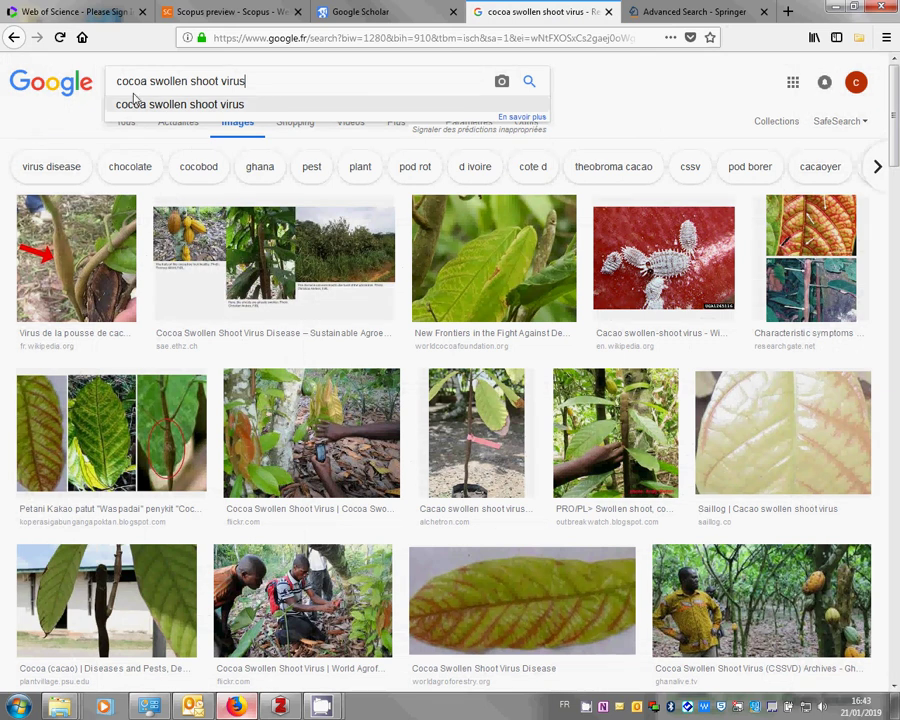
left_click_drag(291, 82, 62, 80)
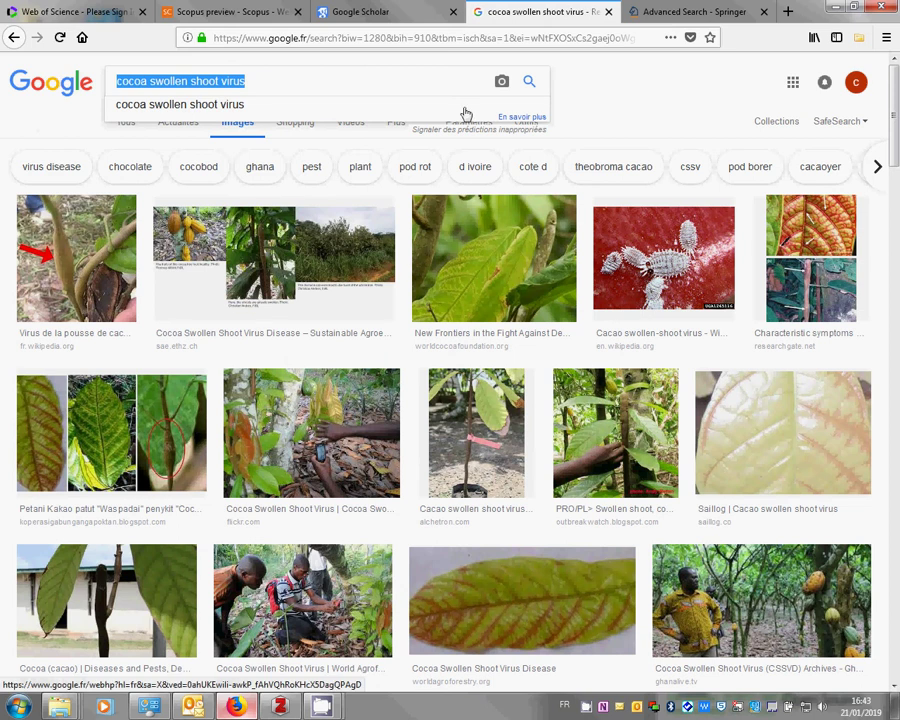
type("c")
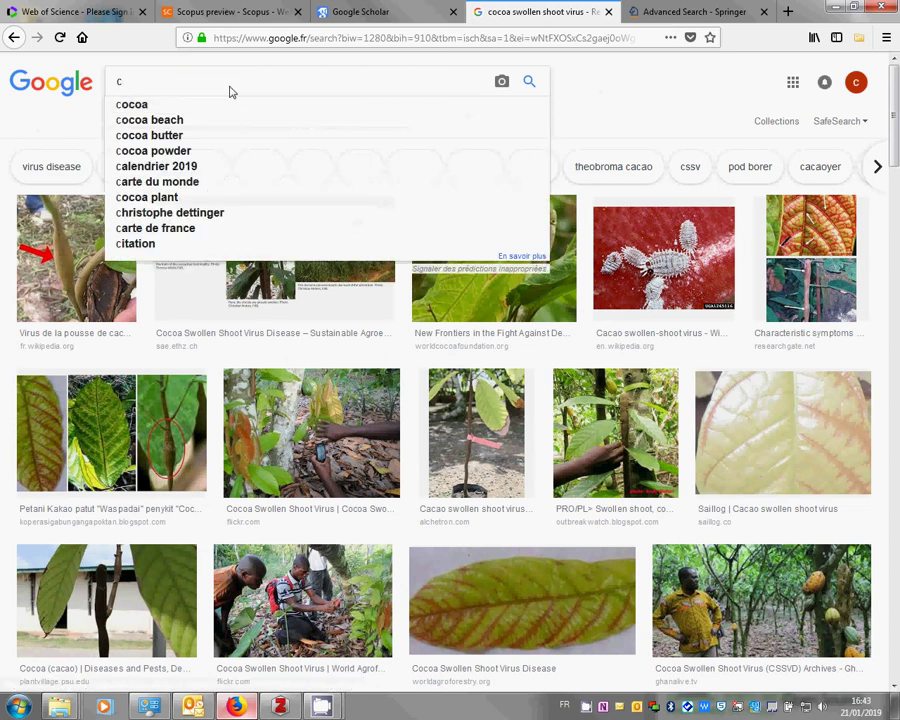
key("ctrl+z")
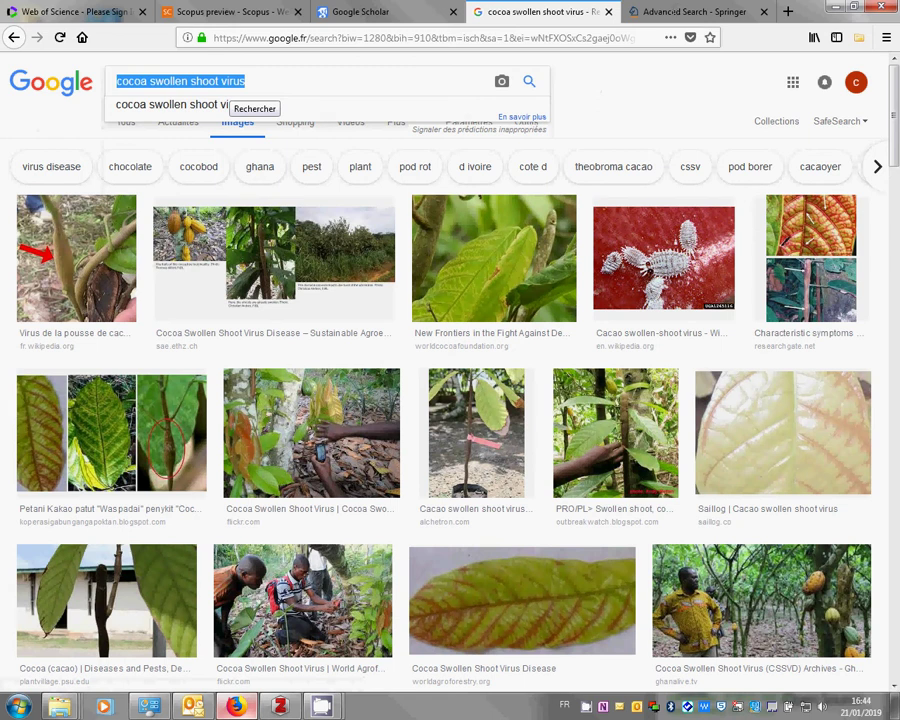
Return to SpringerLink's advanced search and review its search options and the all-words and exact-phrase criteria
left_click(683, 12)
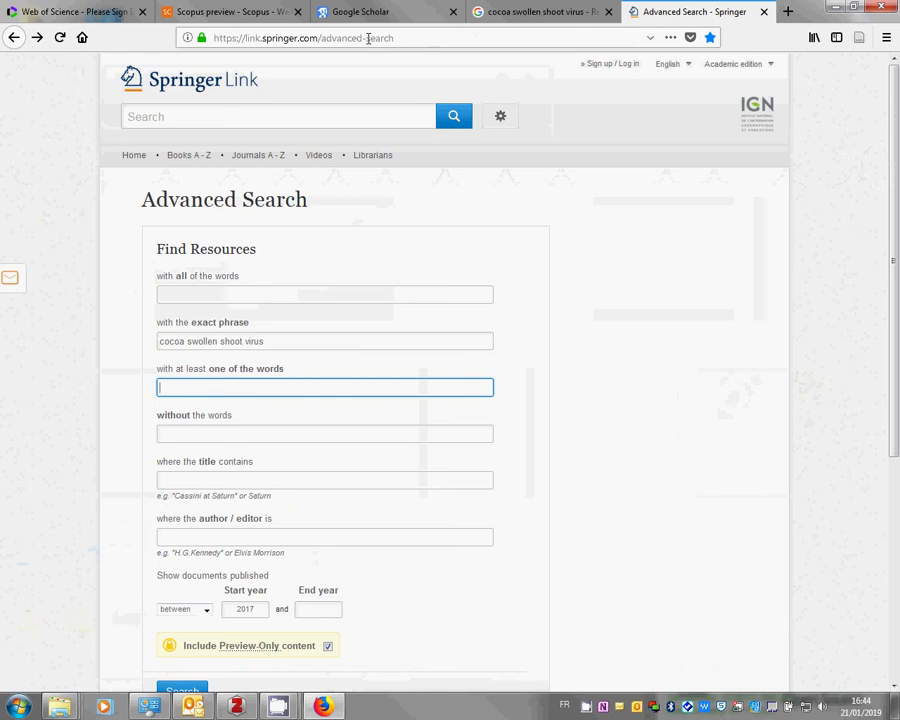
left_click(500, 122)
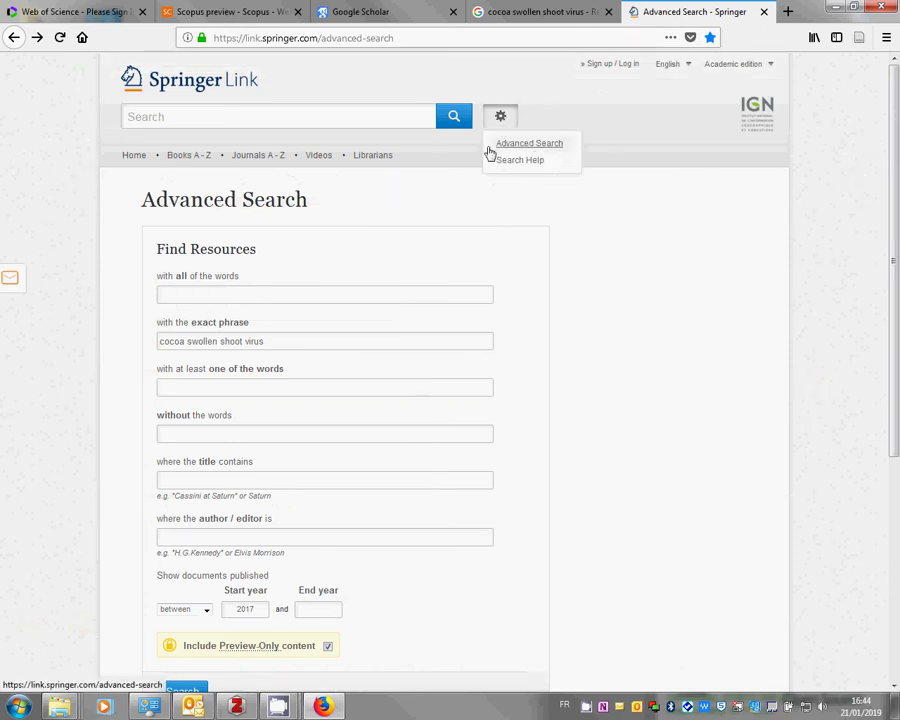
left_click(207, 296)
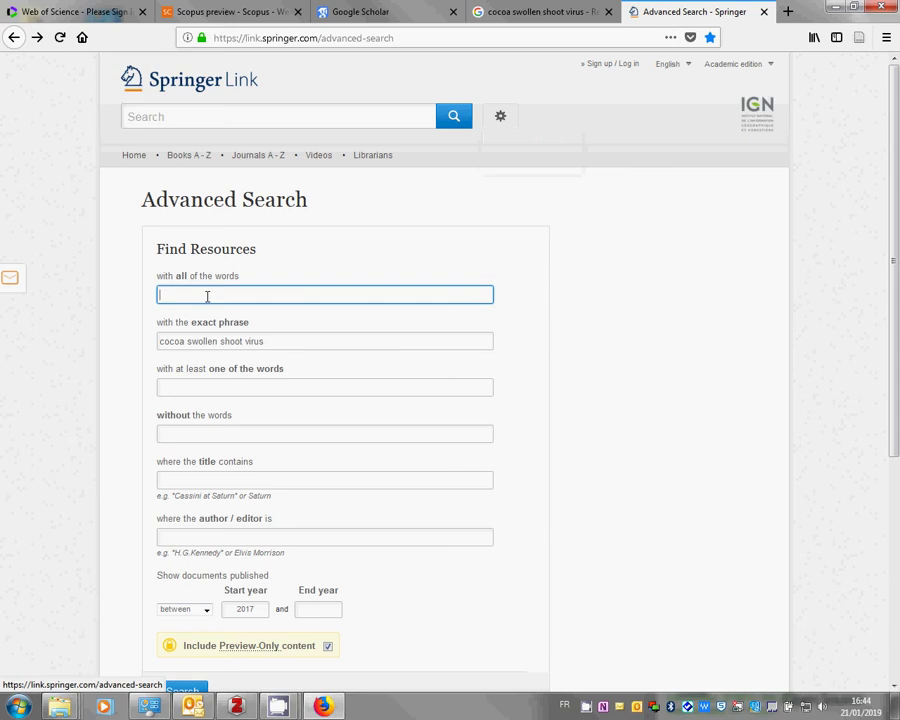
left_click(277, 341)
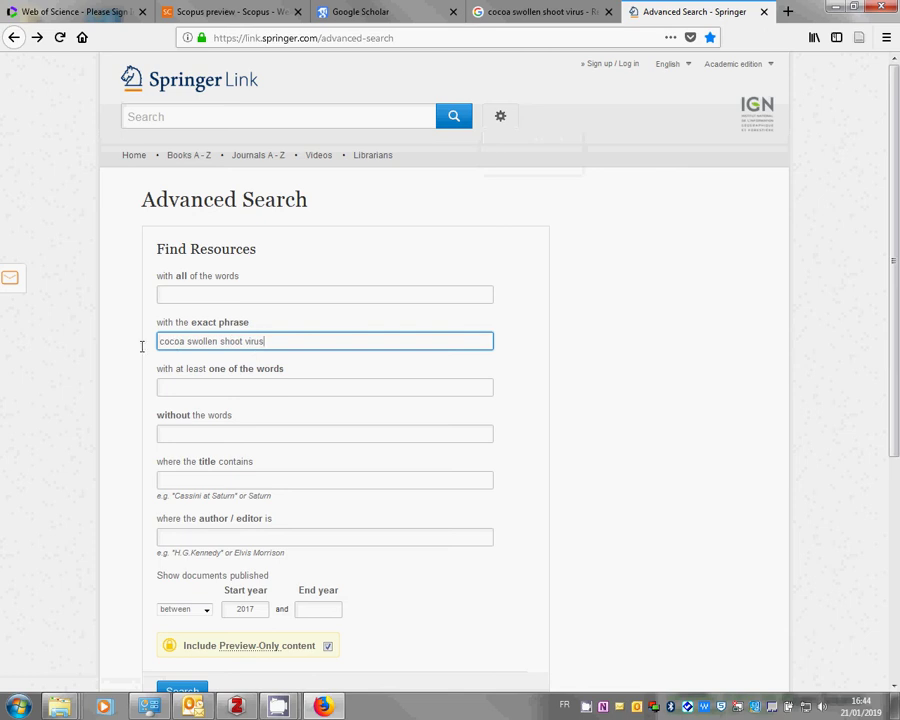
left_click(136, 409)
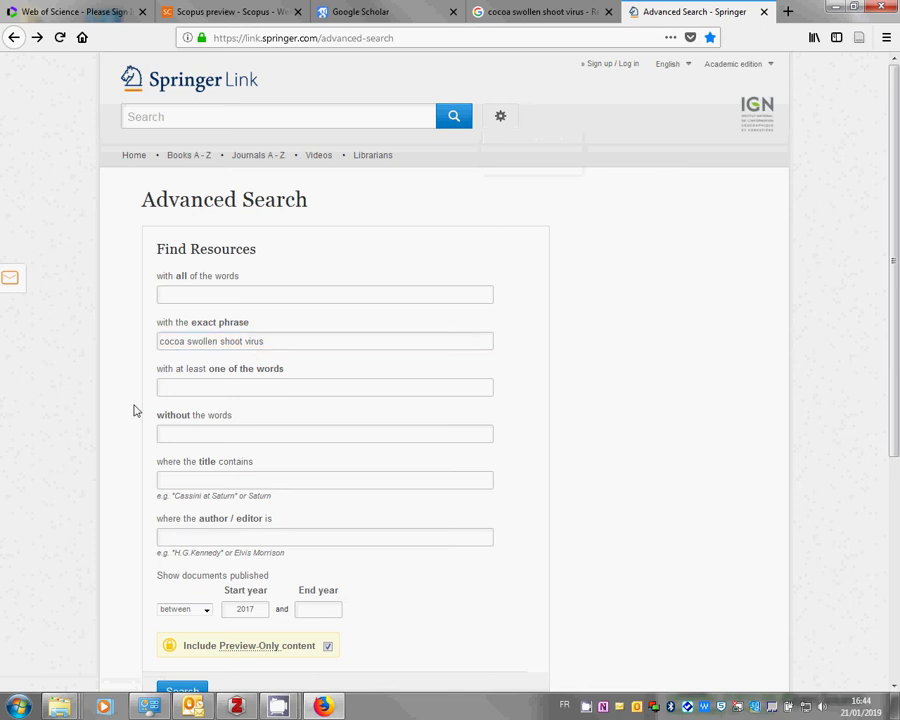
Set the publication end year to 2020 and run the search for the exact phrase "cocoa swollen shoot virus"
scroll(134, 408, "down", 2)
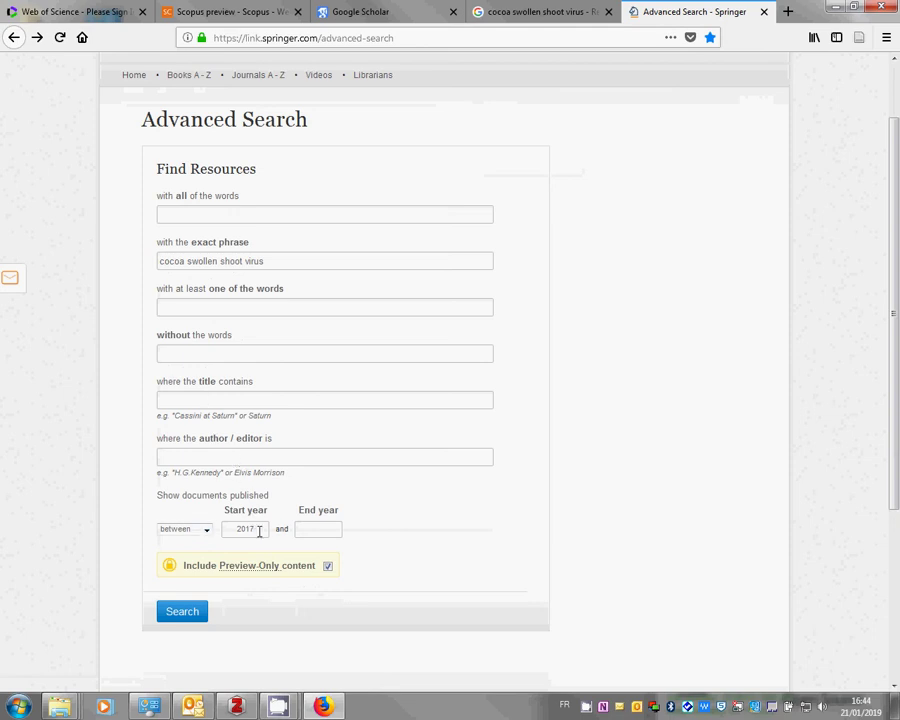
left_click(322, 529)
type("2020")
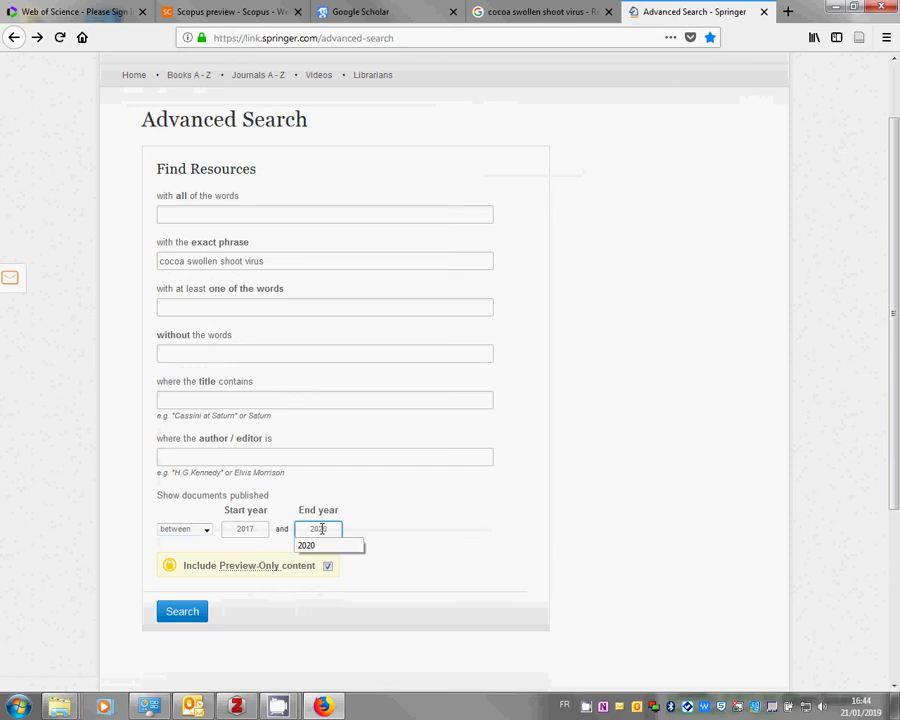
left_click(322, 546)
left_click(188, 614)
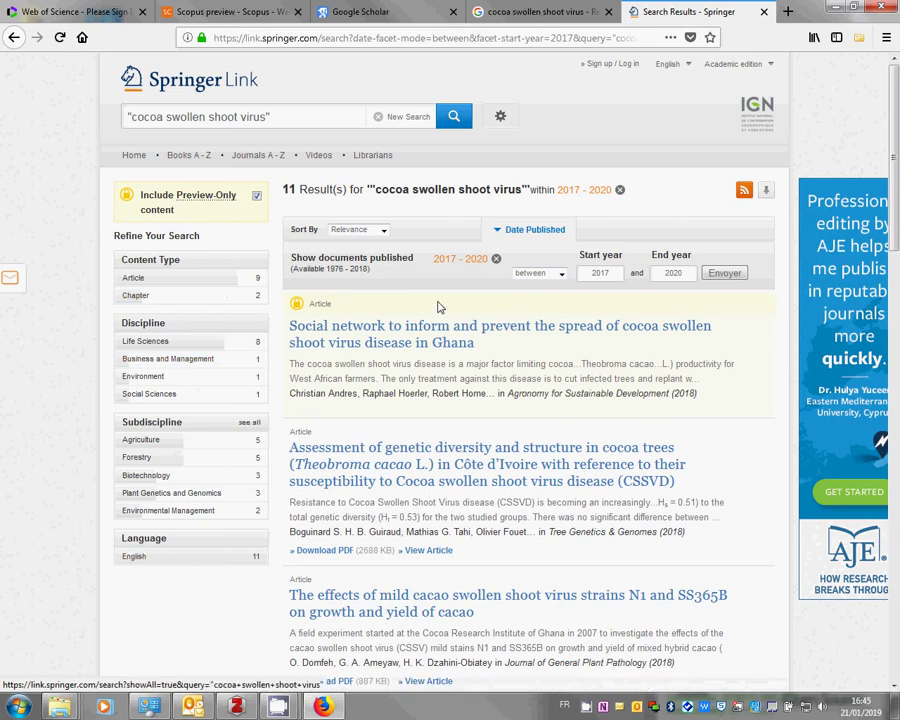
scroll(327, 332, "down", 4)
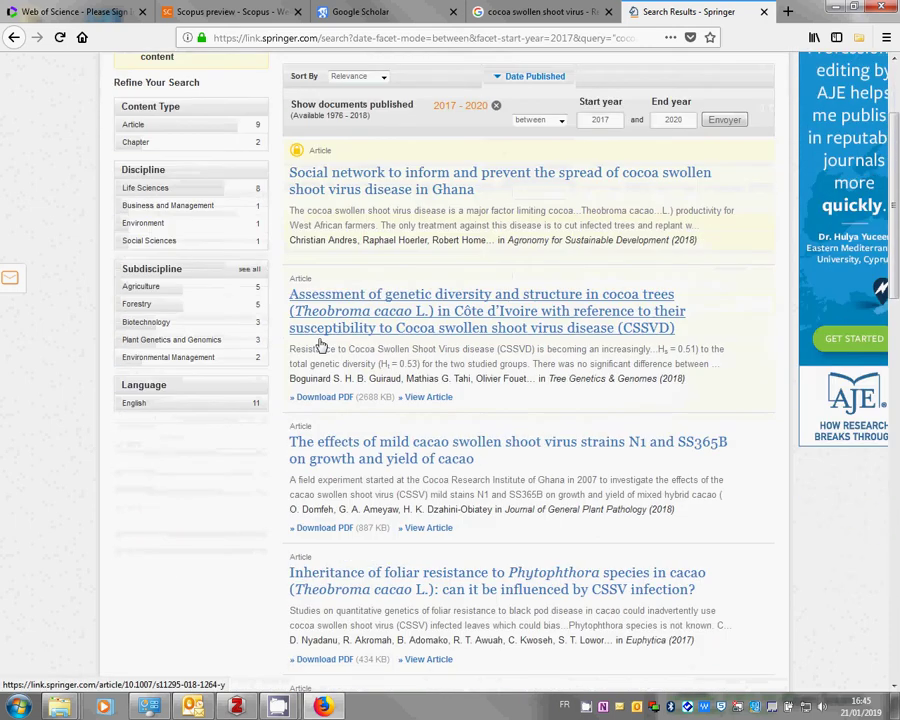
scroll(320, 340, "down", 2)
scroll(320, 340, "up", 6)
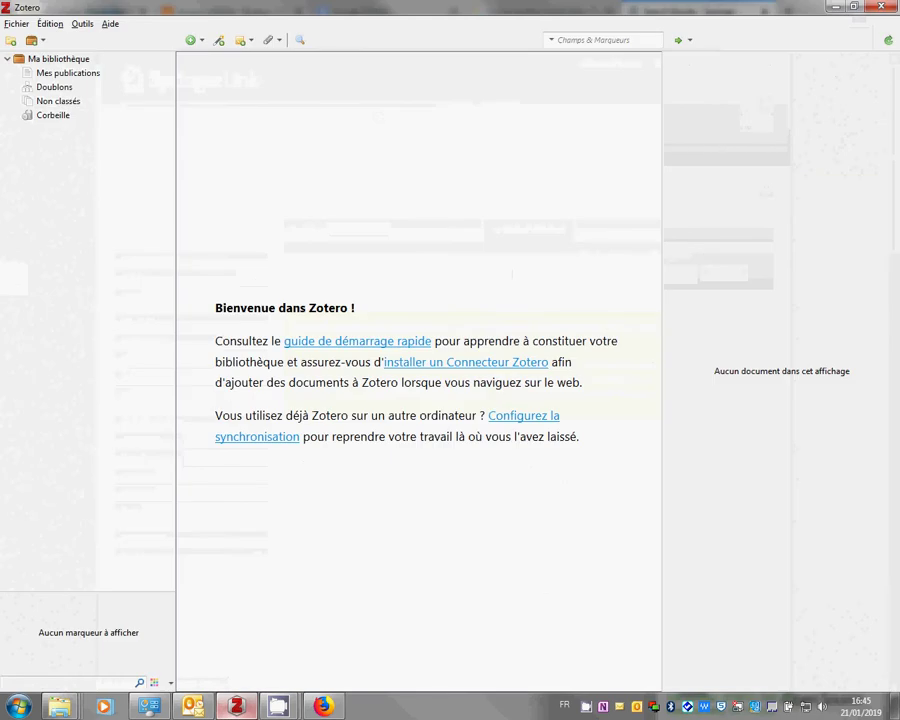
In Zotero, create a new collection named COCOA_SWOLLEN in the library
right_click(66, 58)
left_click(76, 82)
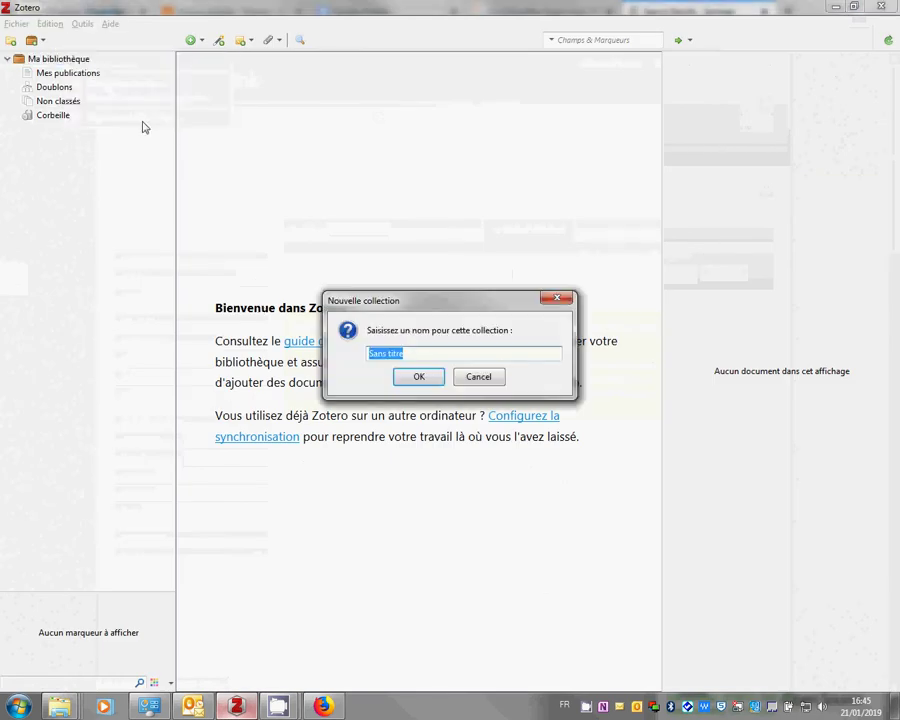
type("CO")
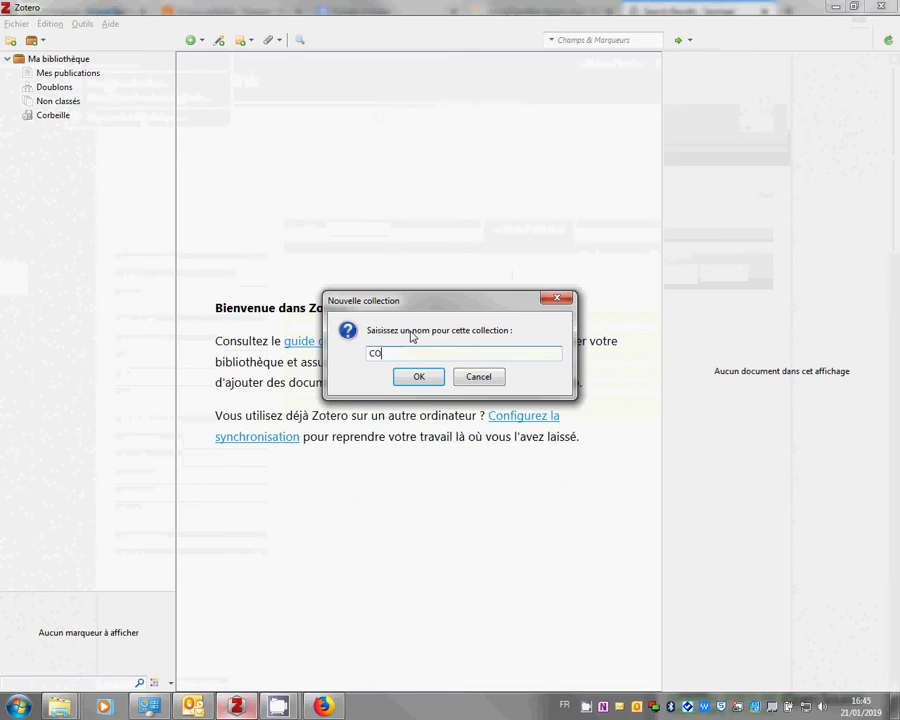
type("COA_SWOLLEN")
key("Return")
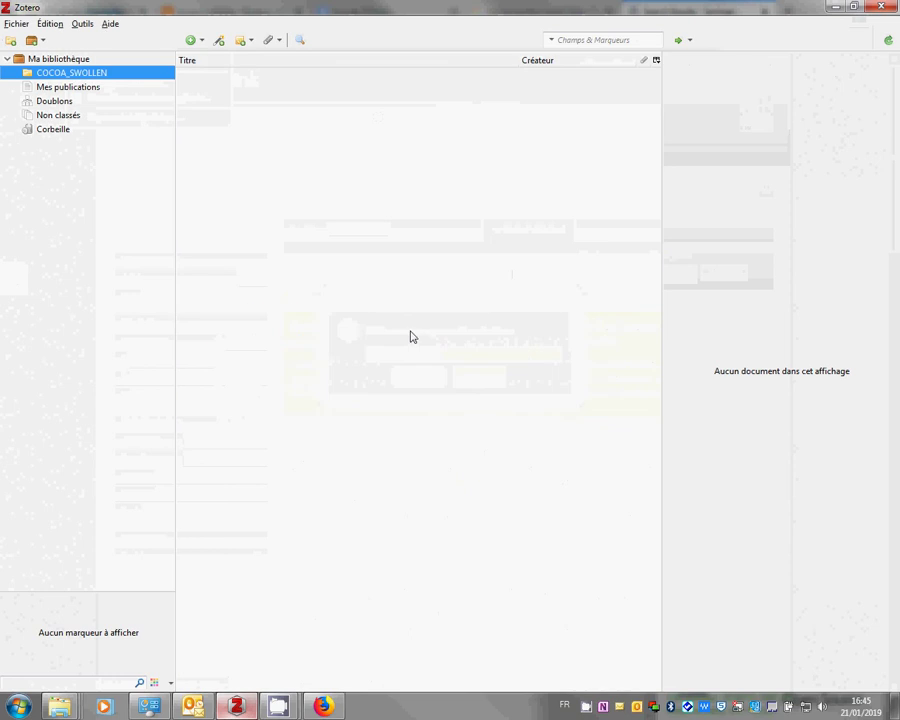
Create a subcollection named SPRINGER inside the COCOA_SWOLLEN collection
right_click(93, 75)
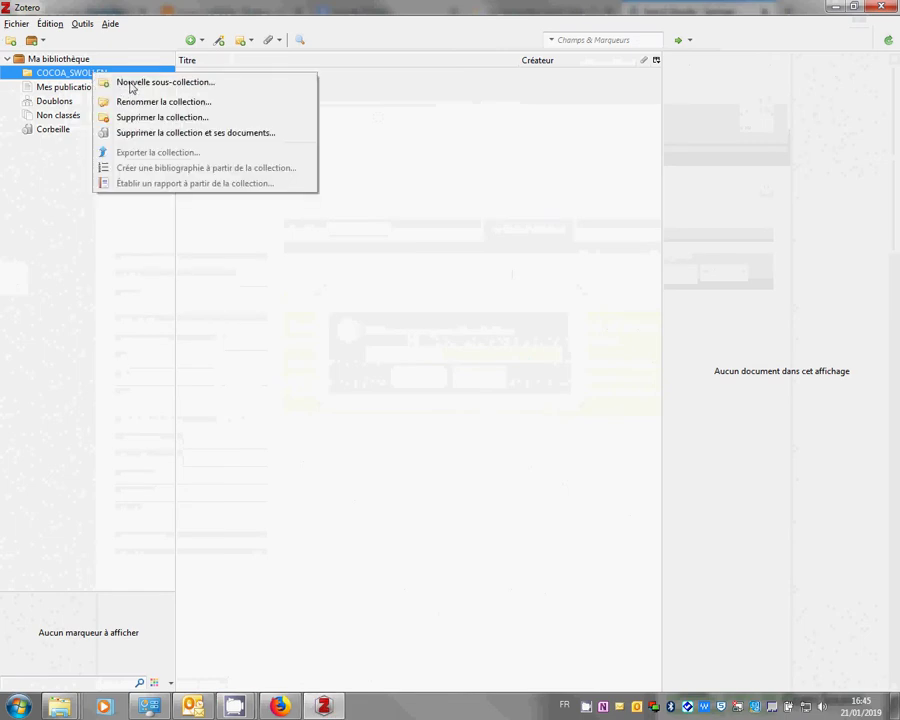
left_click(130, 84)
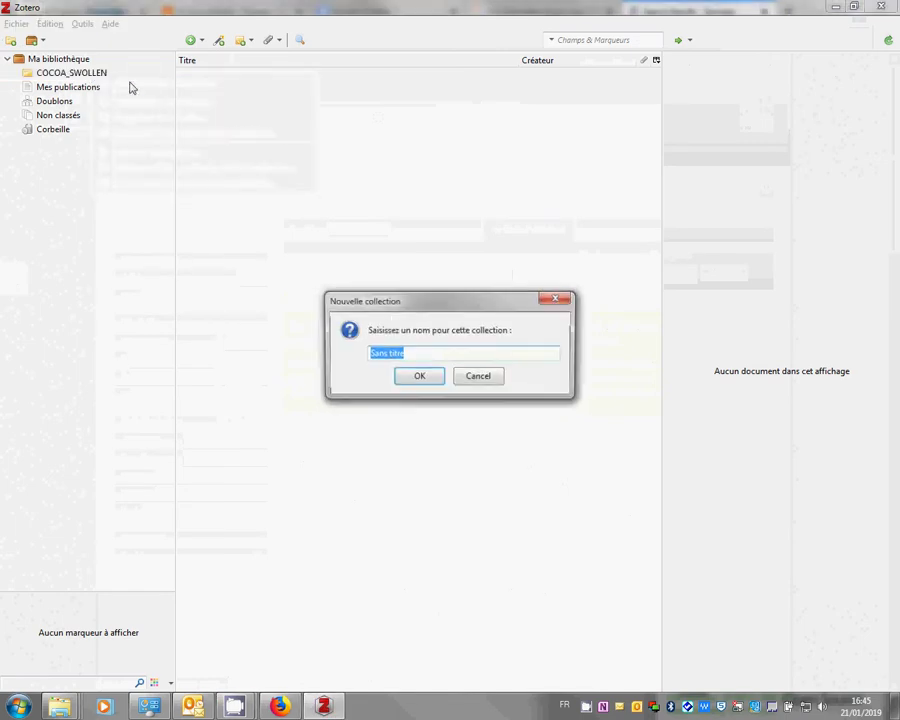
left_click(370, 353)
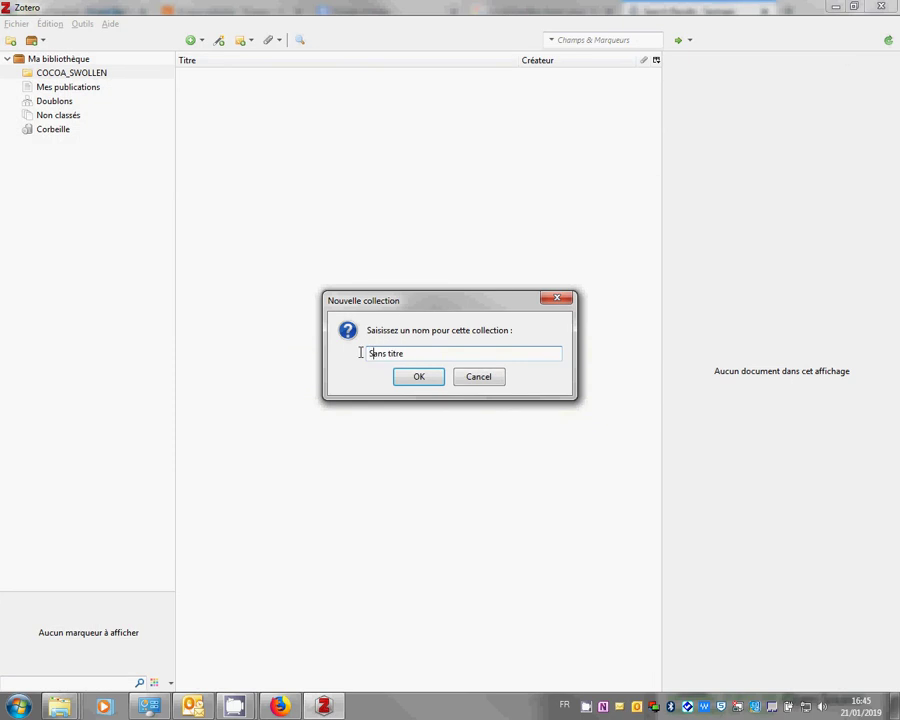
key("Delete")
key("Delete")
key("Delete")
key("Delete")
key("Delete")
key("Delete")
key("Delete")
key("Delete")
key("Delete")
key("Delete")
type("SPRINGER")
key("Return")
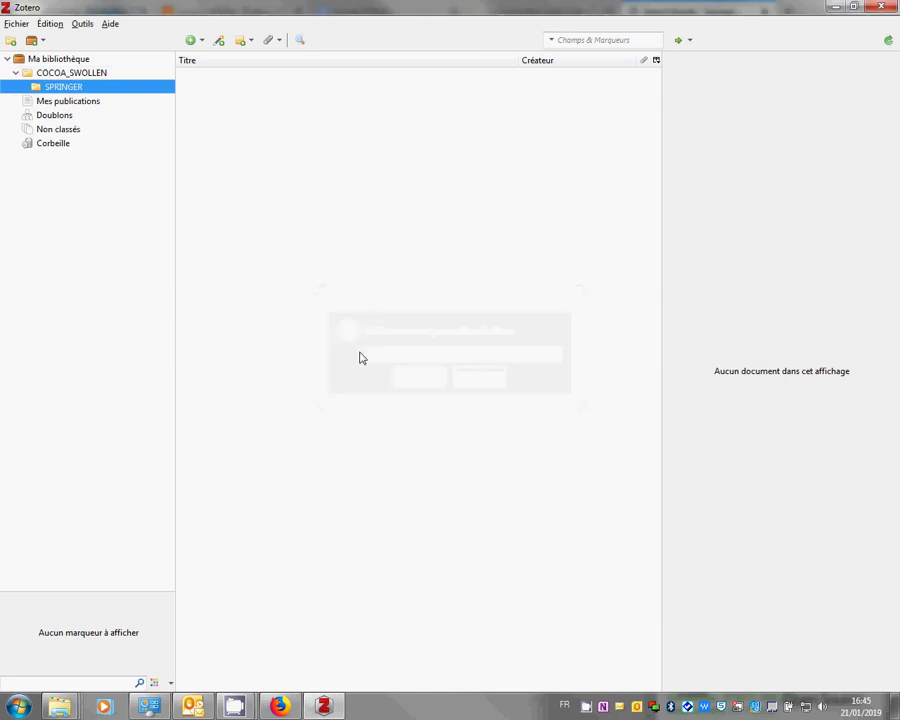
Return to the SpringerLink results in Firefox and save all listed items to Zotero's SPRINGER collection
left_click(834, 7)
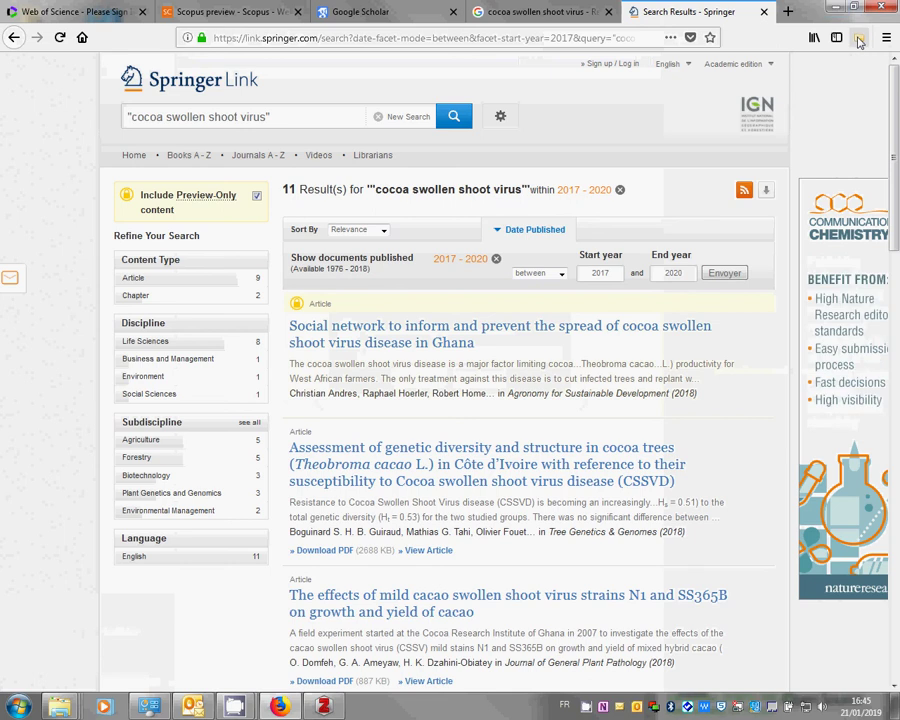
left_click(858, 40)
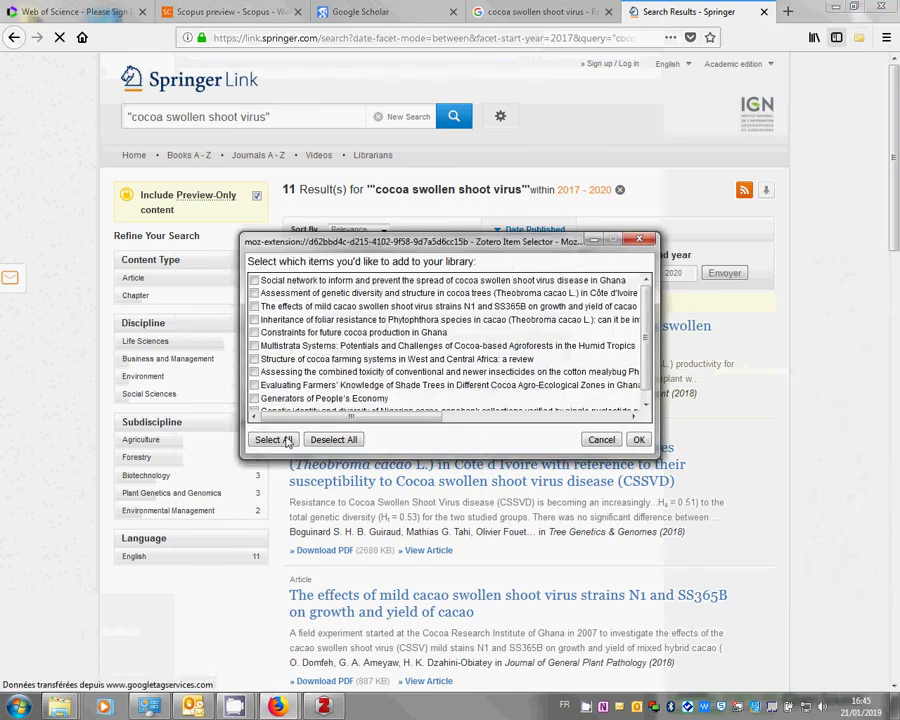
left_click(273, 440)
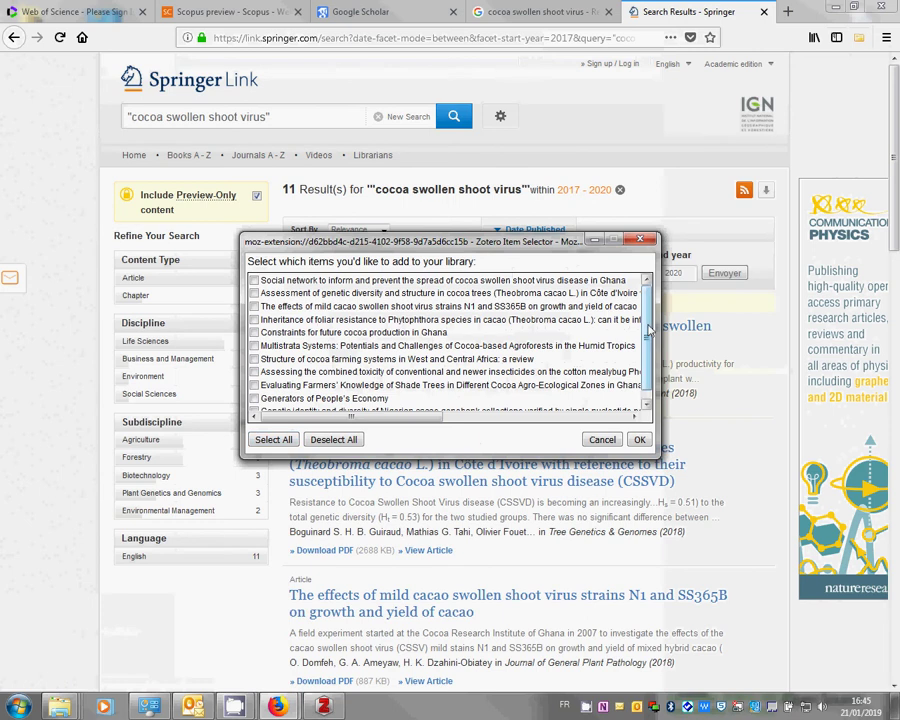
scroll(649, 330, "down", 1)
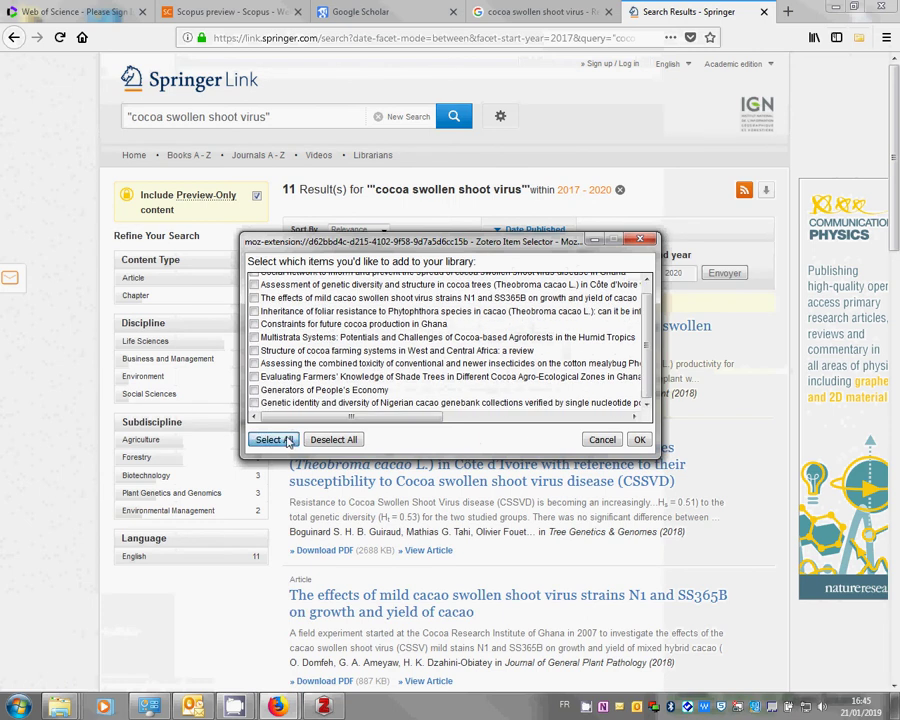
left_click(289, 441)
left_click(639, 440)
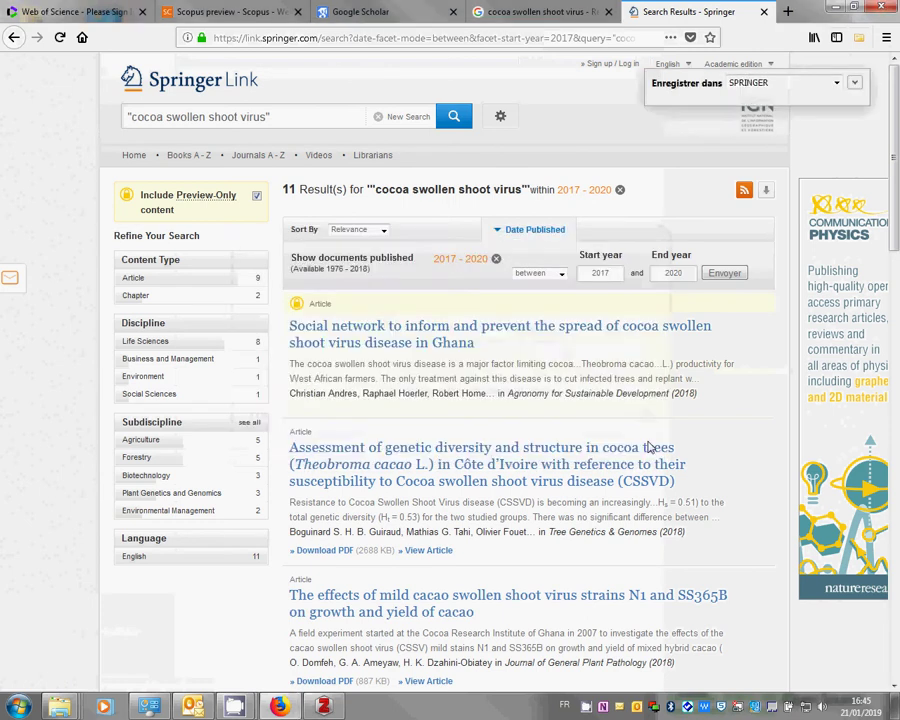
left_click(837, 84)
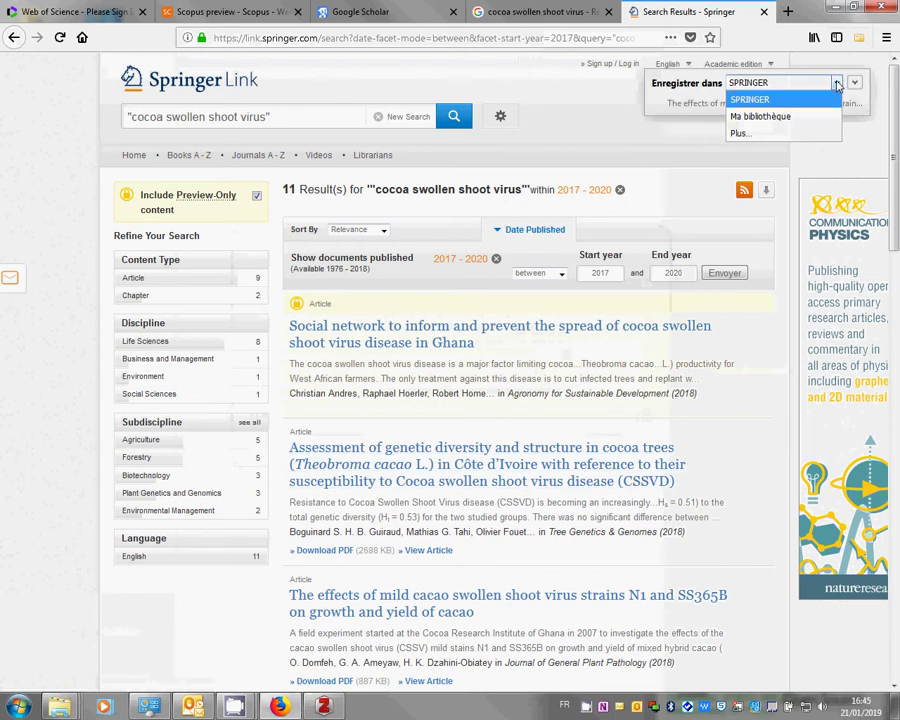
left_click(837, 84)
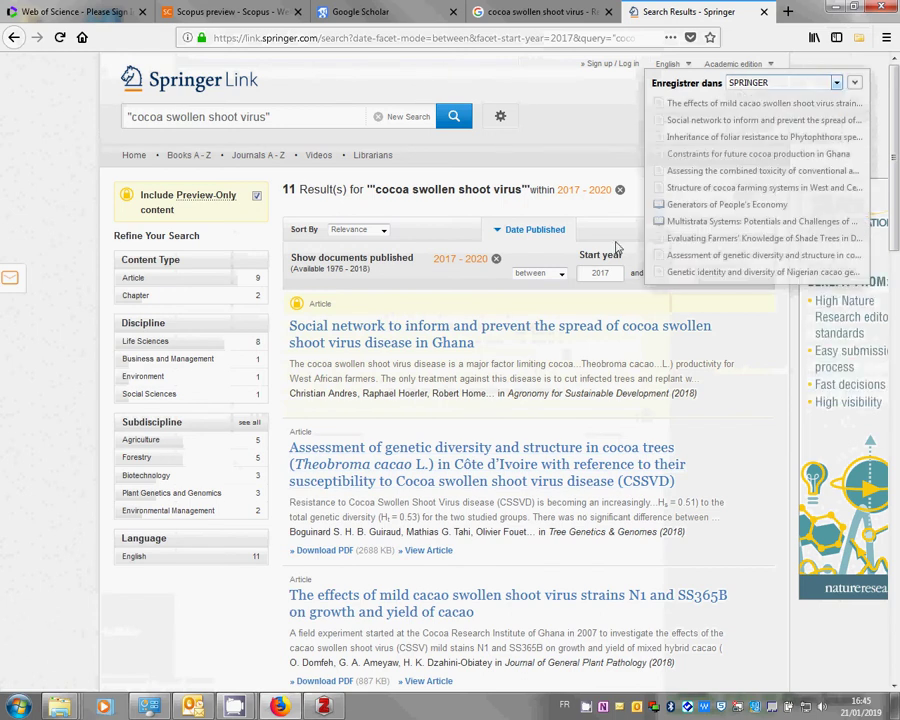
Keep SPRINGER as the destination for the saved search results and switch to Zotero to check the imported references
left_click(328, 702)
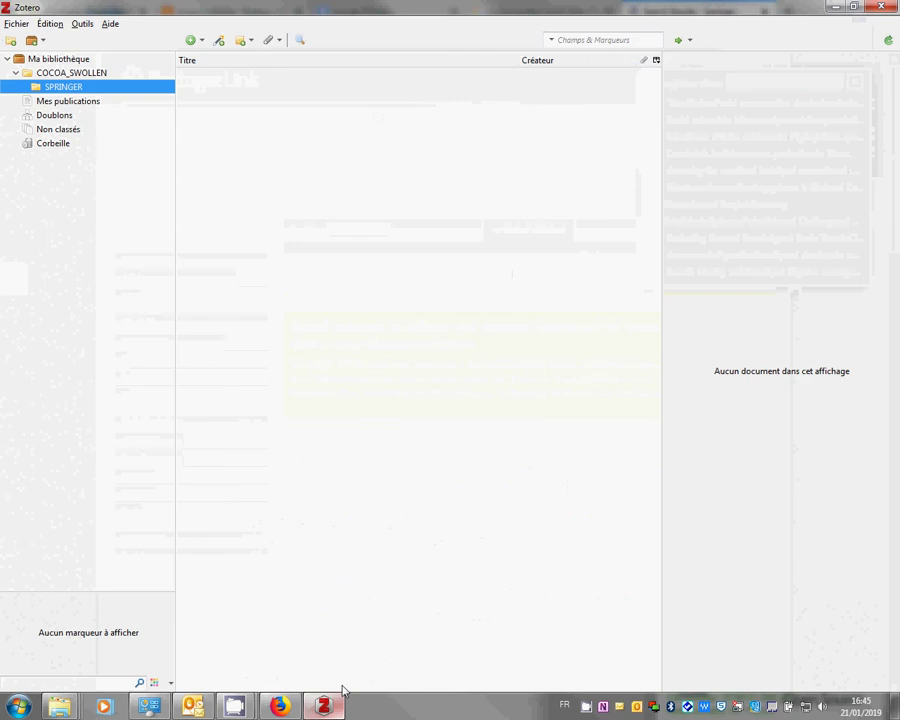
left_click(836, 47)
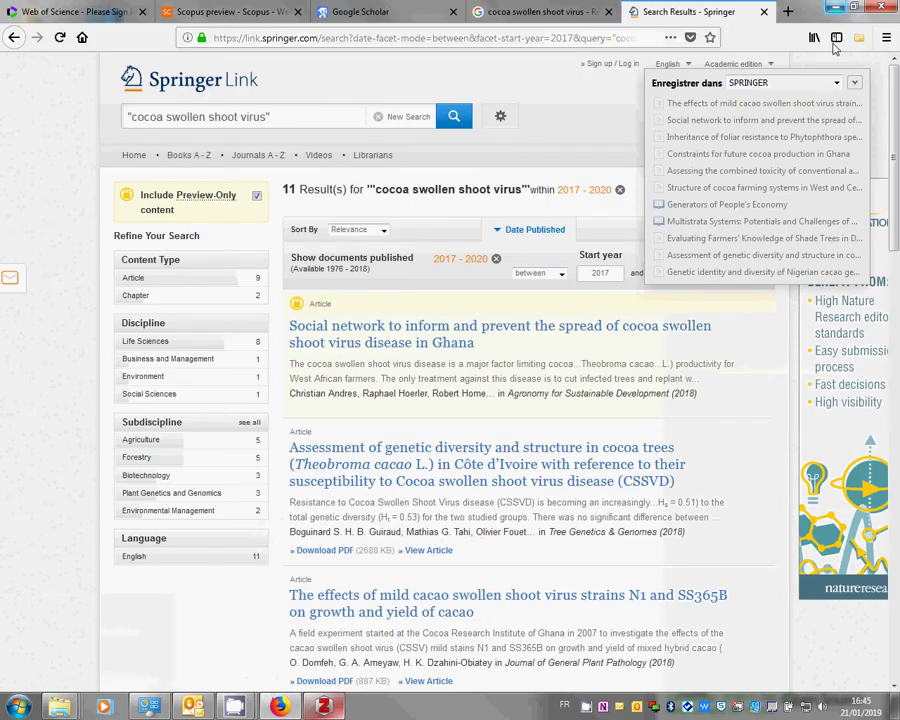
left_click(837, 83)
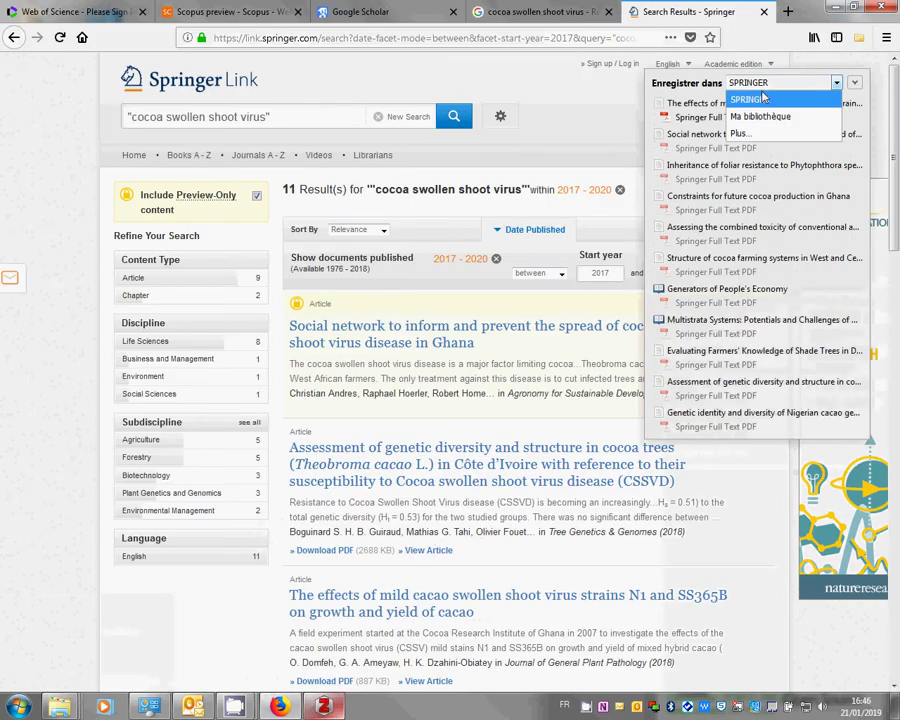
left_click(762, 99)
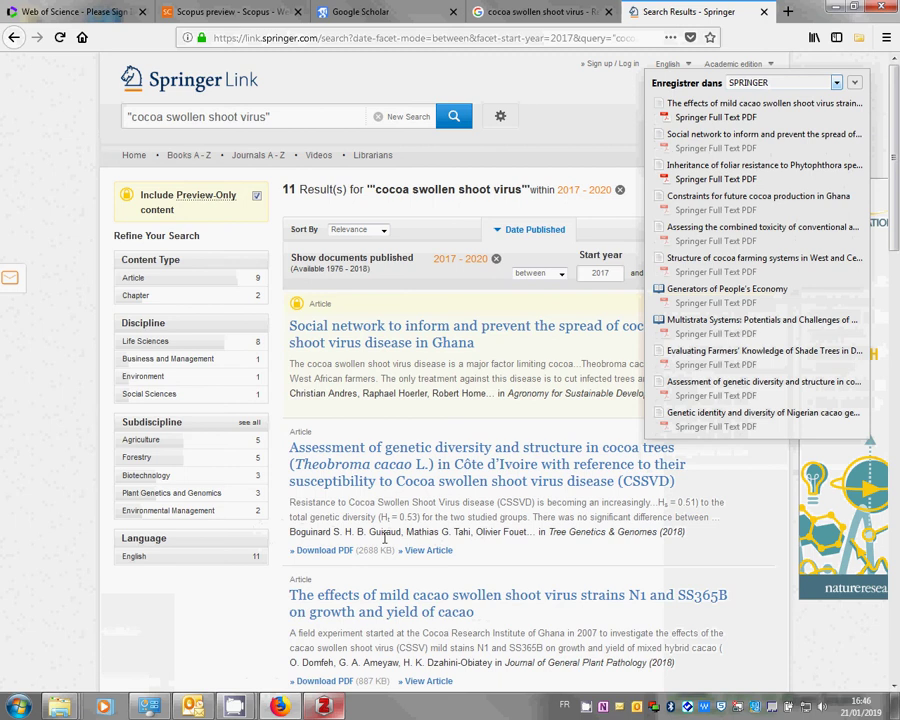
left_click(320, 706)
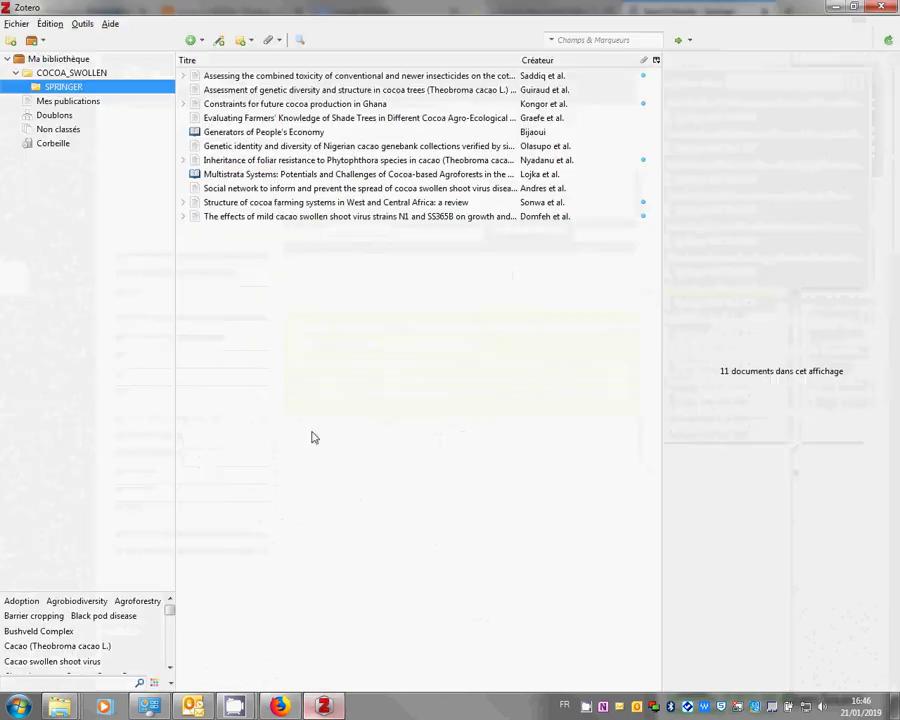
Show the full-text attachments of "Inheritance of foliar resistance to Phytophthora species in cacao" and "Structure of cocoa farming systems in West and Central Africa"
left_click(184, 161)
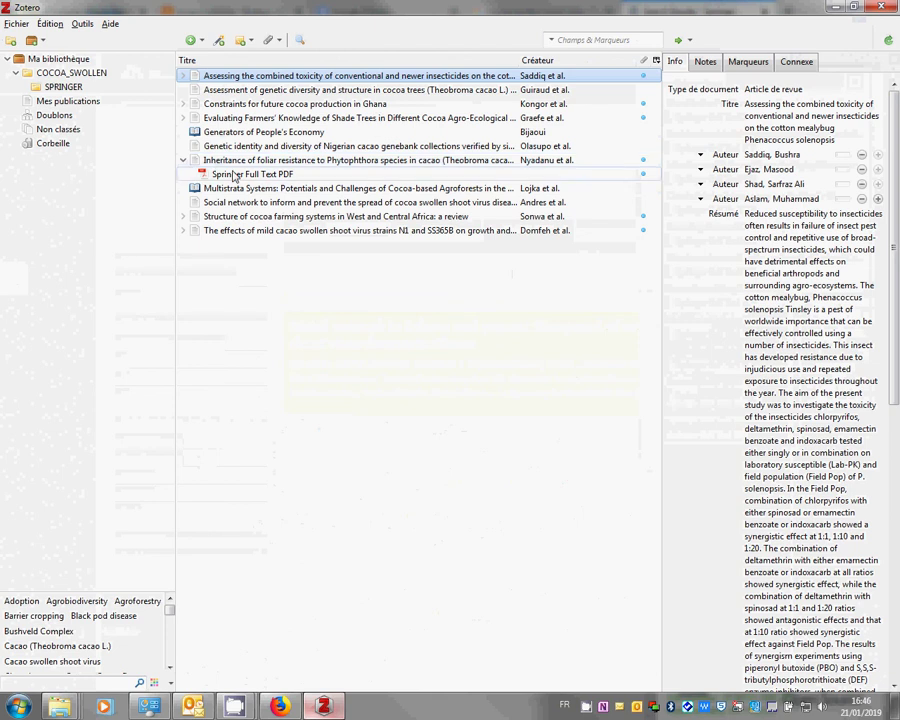
left_click(234, 175)
left_click(186, 217)
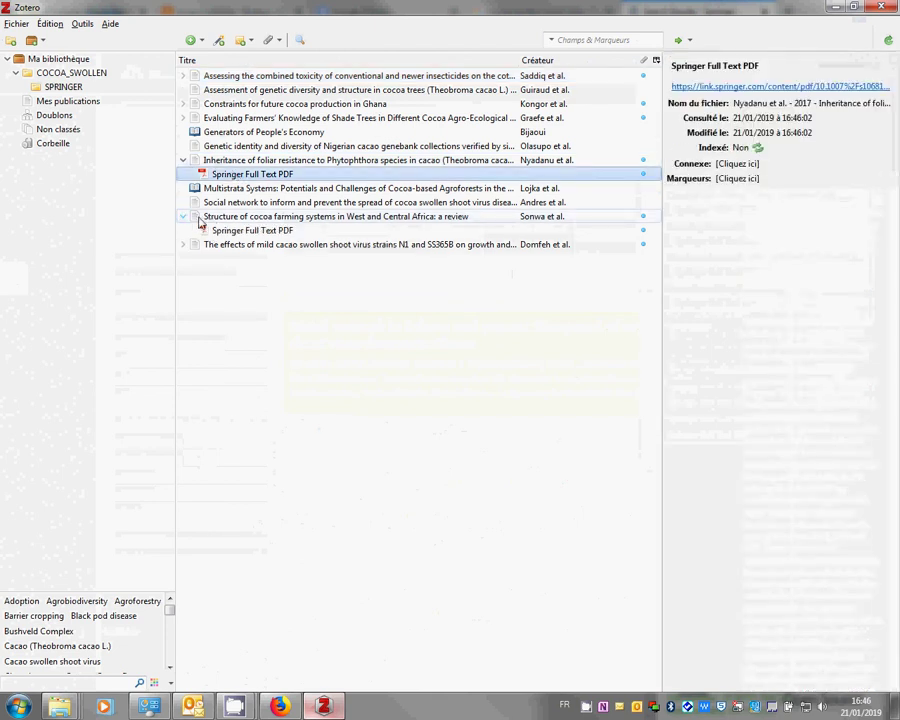
View the attached PDF of "Structure of cocoa farming systems in West and Central Africa: a review" and close it
left_click(216, 220)
right_click(214, 222)
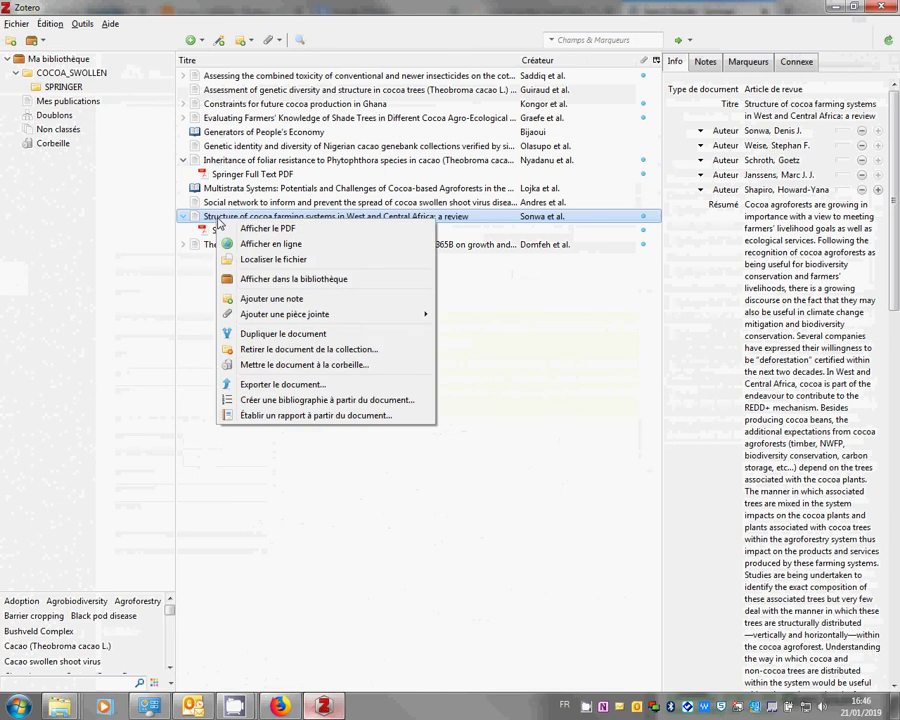
left_click(258, 230)
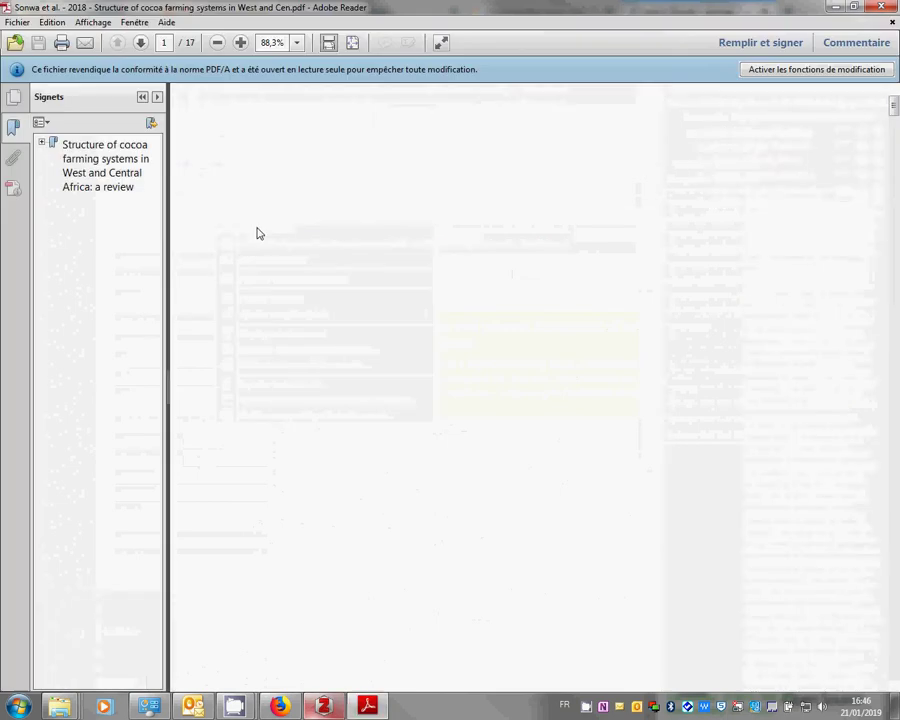
scroll(474, 216, "down", 2)
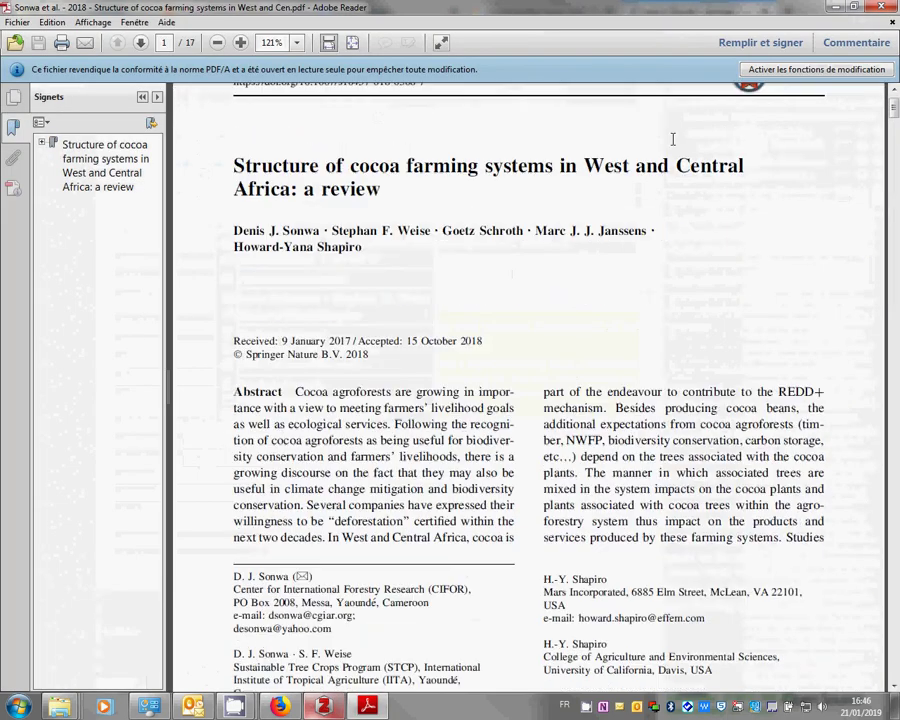
left_click(881, 7)
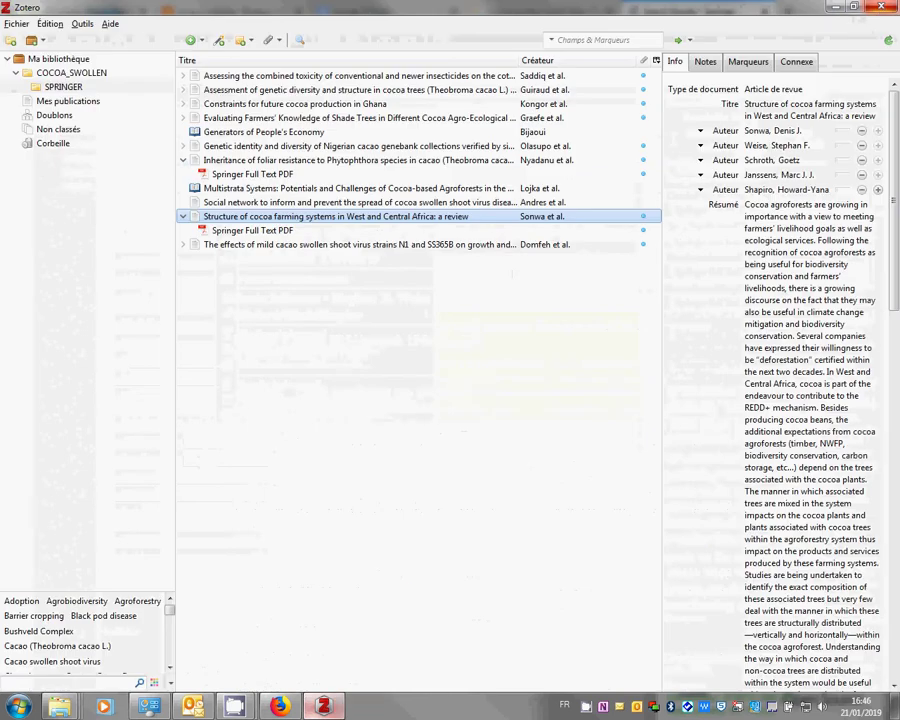
Open a new document in Microsoft Word and write the sentence "Le virus est présent en Afrique."
left_click(832, 7)
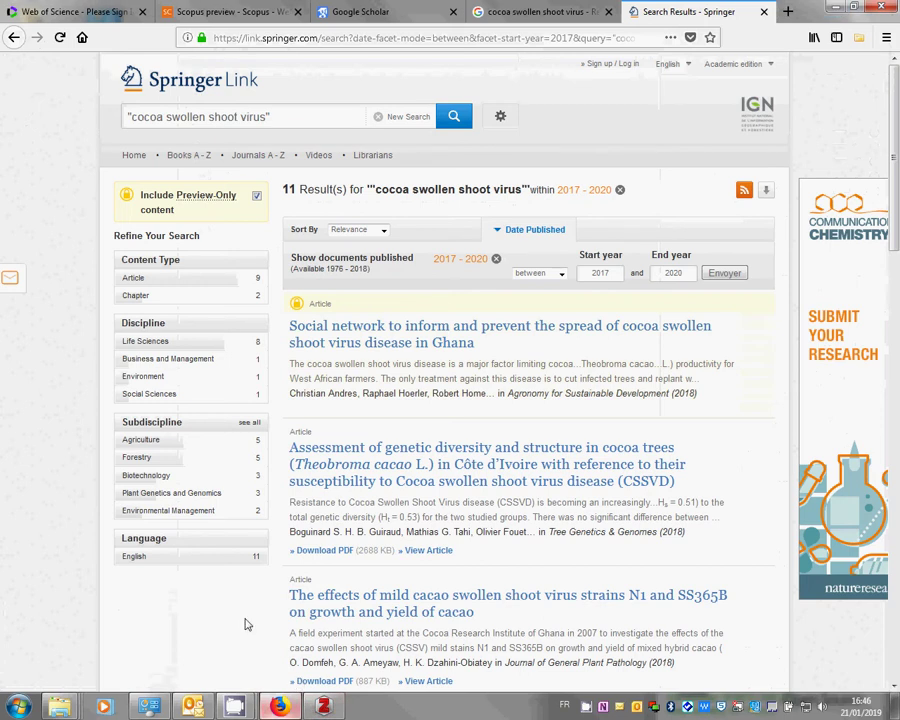
key("super")
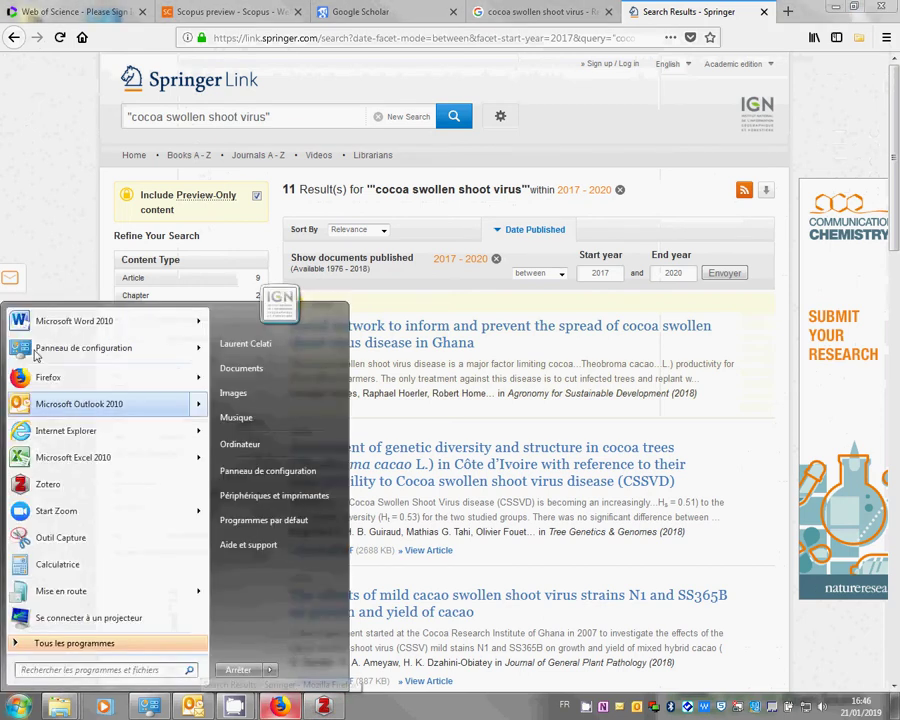
left_click(46, 321)
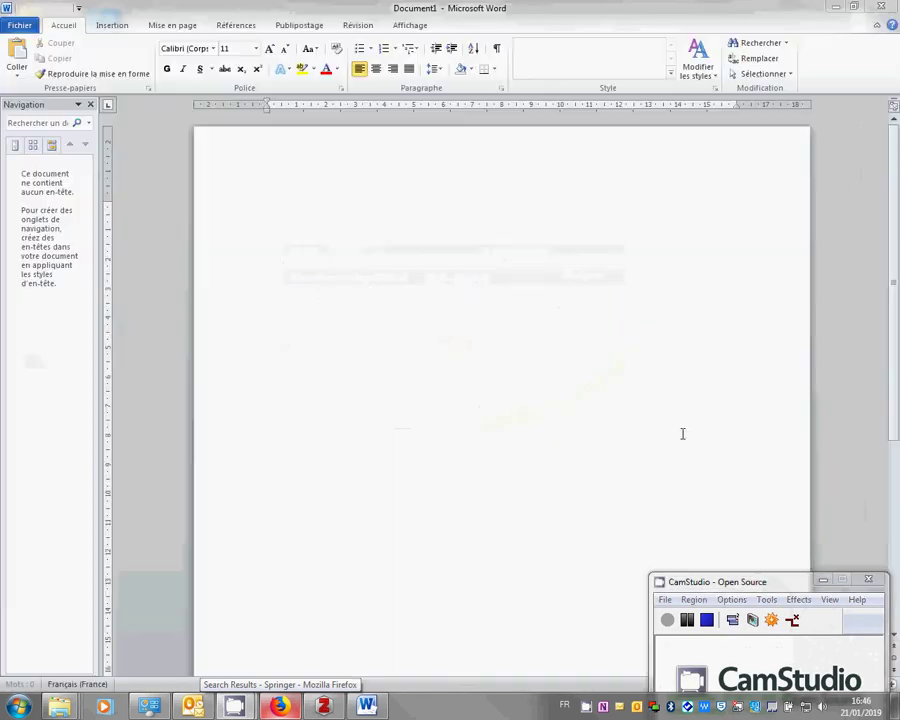
left_click(820, 580)
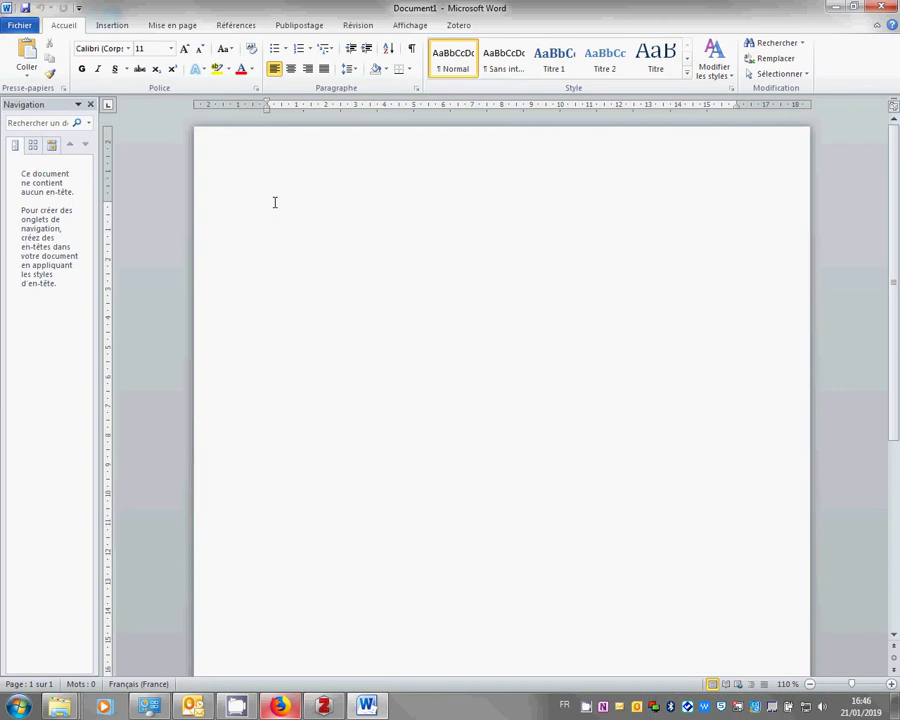
type("Le virus ")
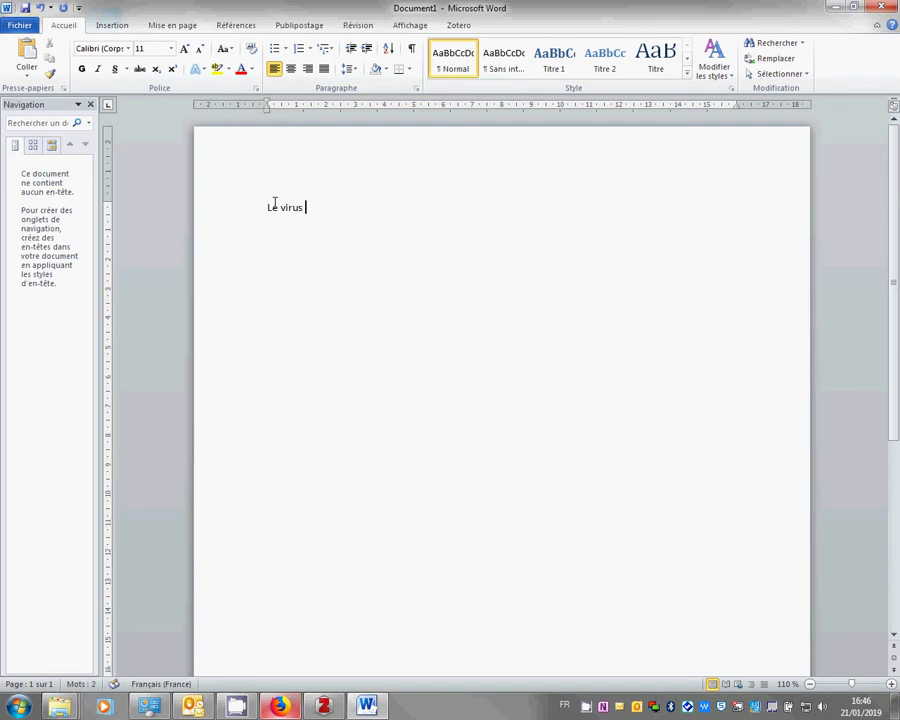
type("est présent en Afrique.")
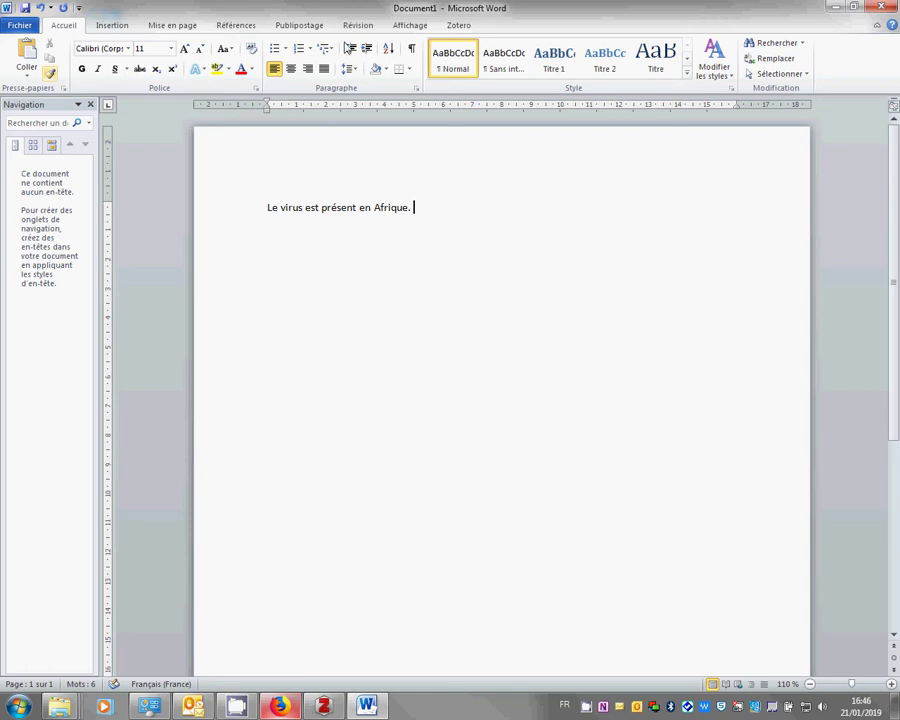
Start a Zotero citation after the sentence and set the citation style to Chicago Manual of Style 17th edition (author-date)
left_click(459, 26)
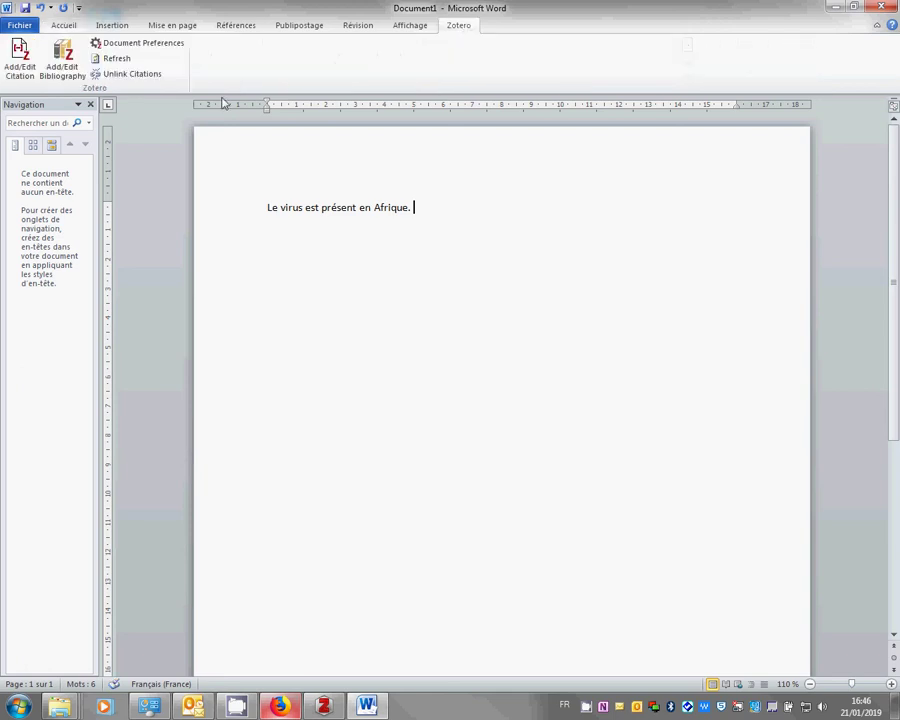
left_click(31, 68)
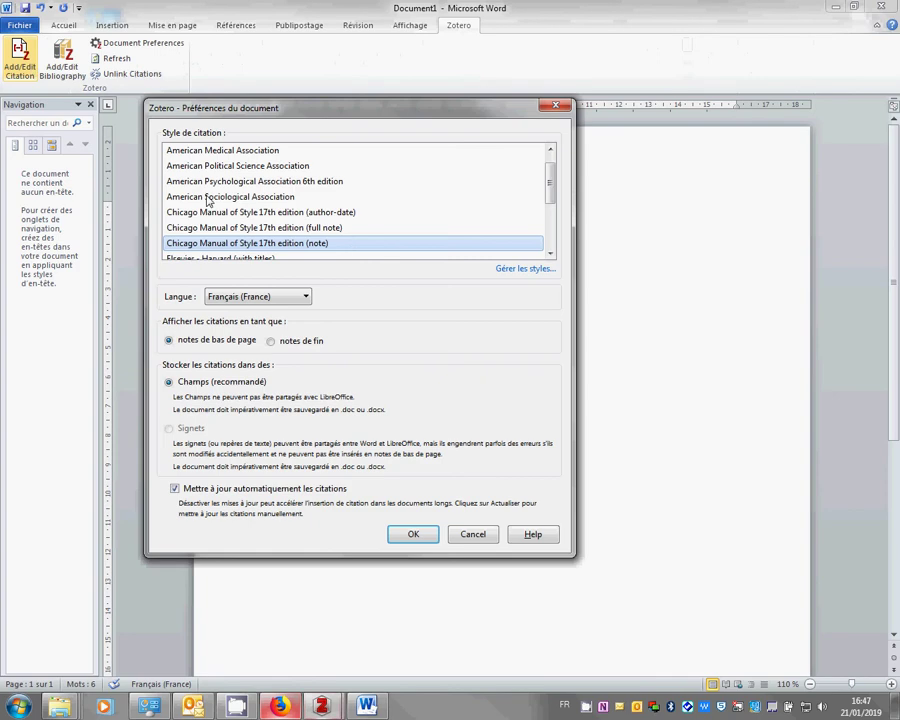
left_click(333, 213)
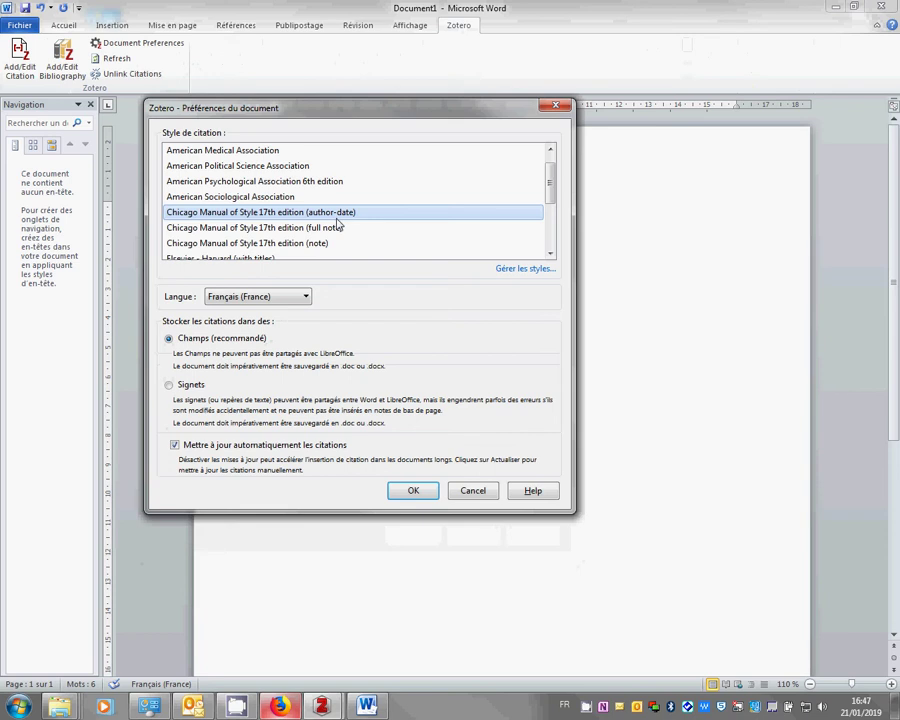
left_click(412, 490)
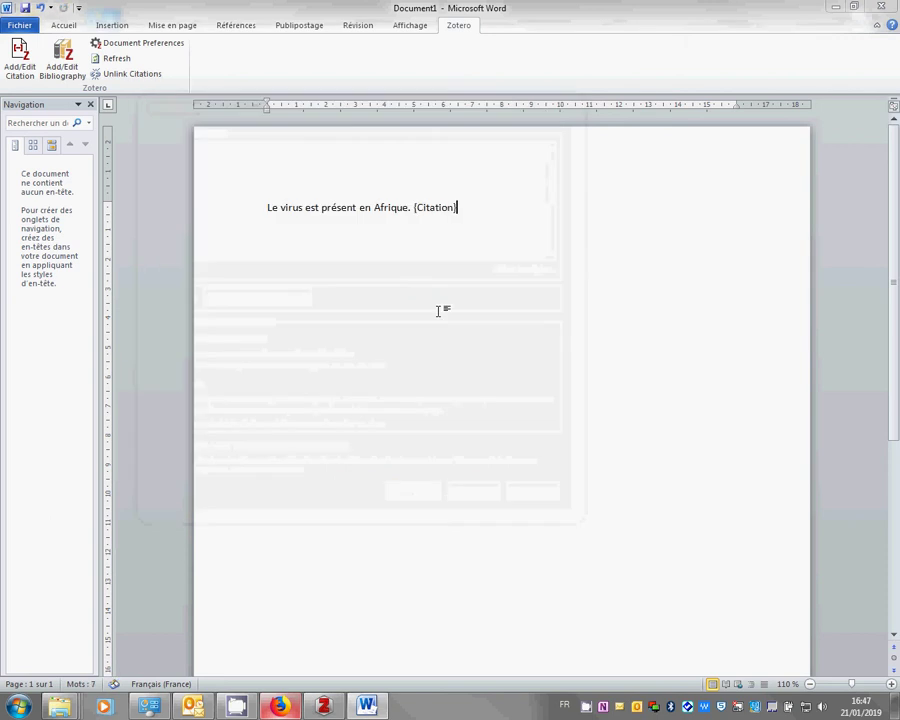
Using the classic citation view, cite "Assessing the combined toxicity of conventional and newer insecticides" from the SPRINGER collection
left_click(263, 343)
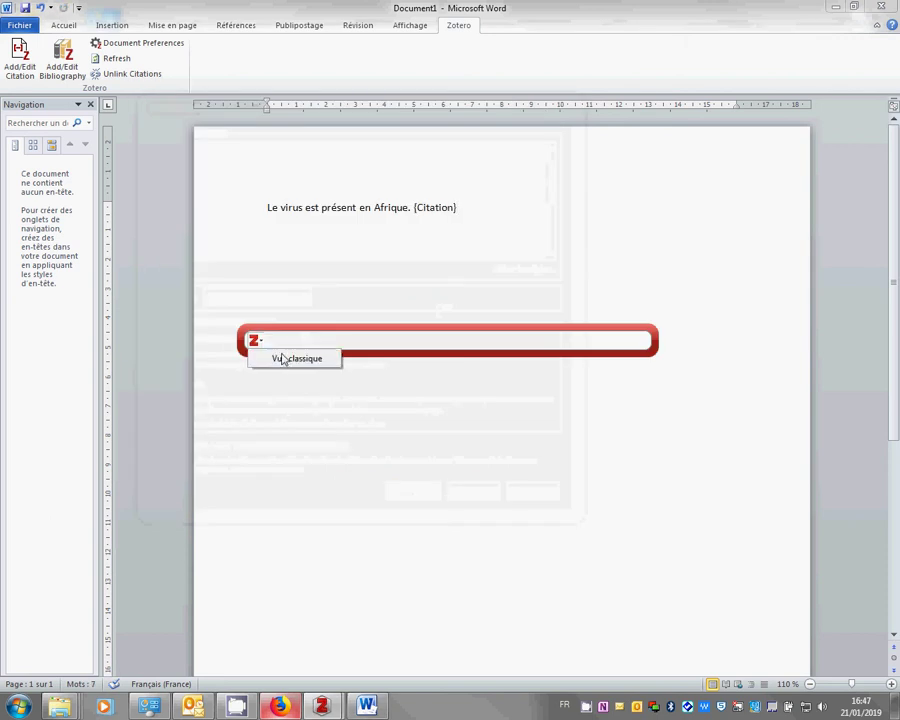
left_click(281, 359)
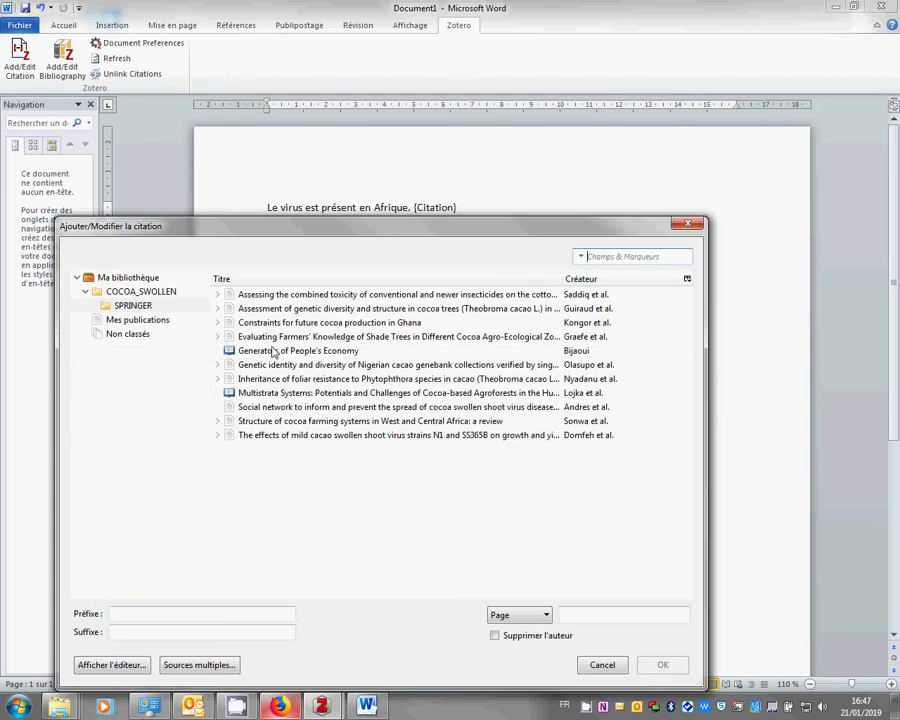
left_click(217, 294)
left_click(296, 294)
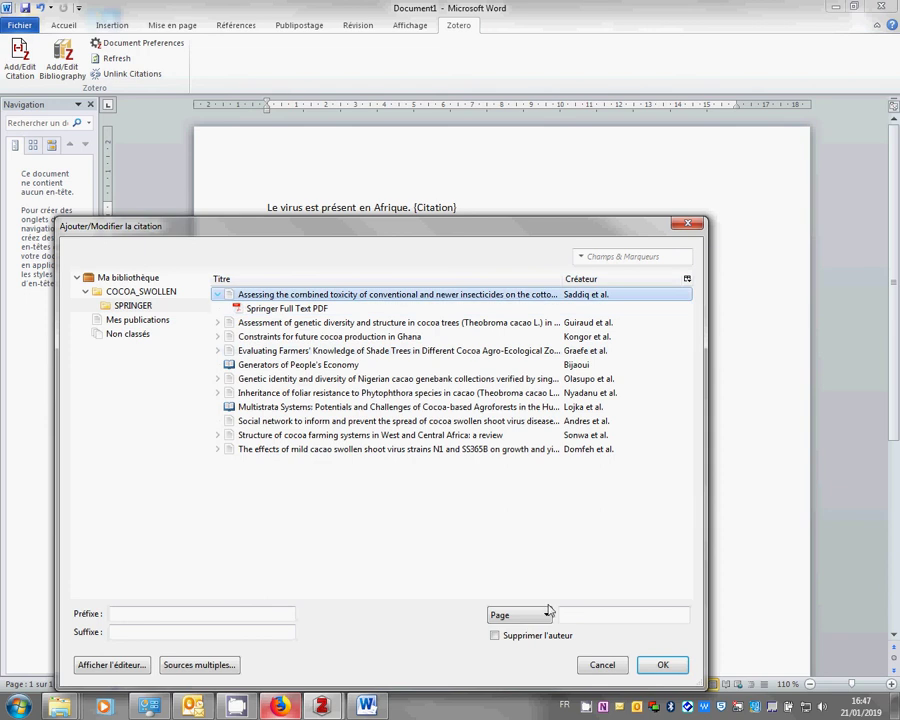
left_click(640, 663)
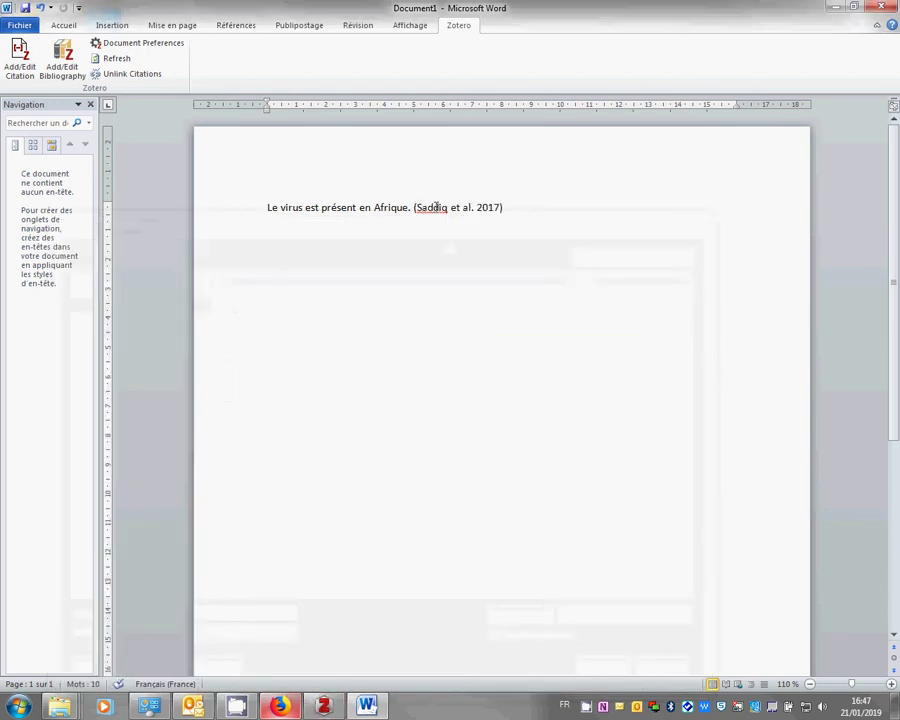
Continue the text with ". Depuis 1946" and cite "Multistrata Systems: Potentials and Challenges of Cocoa-Based Agroforests", found by searching "ba"
left_click(515, 207)
type(". Depuis 1946")
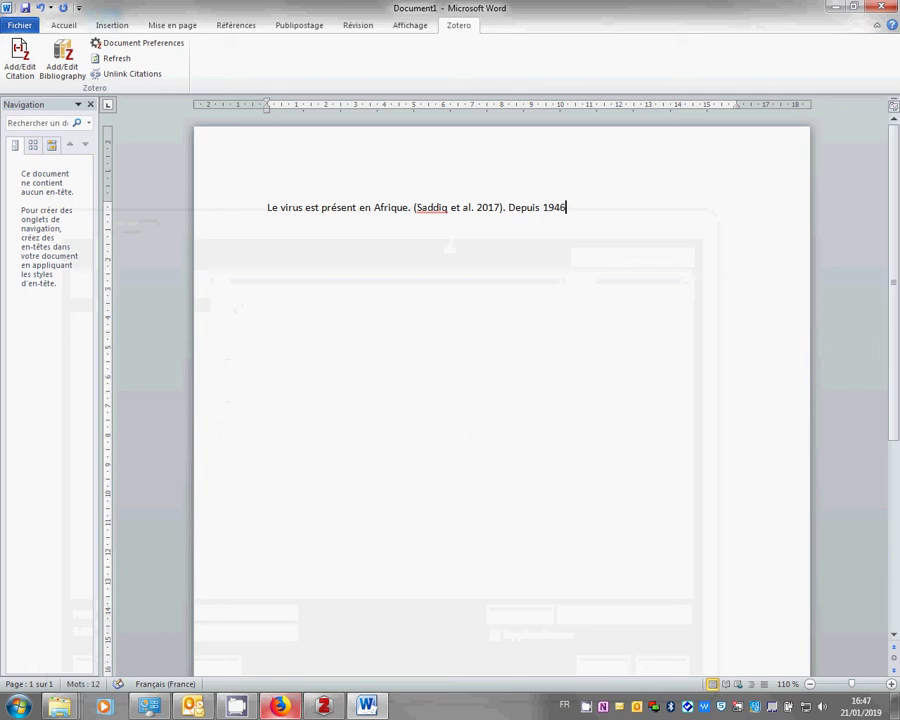
left_click(30, 70)
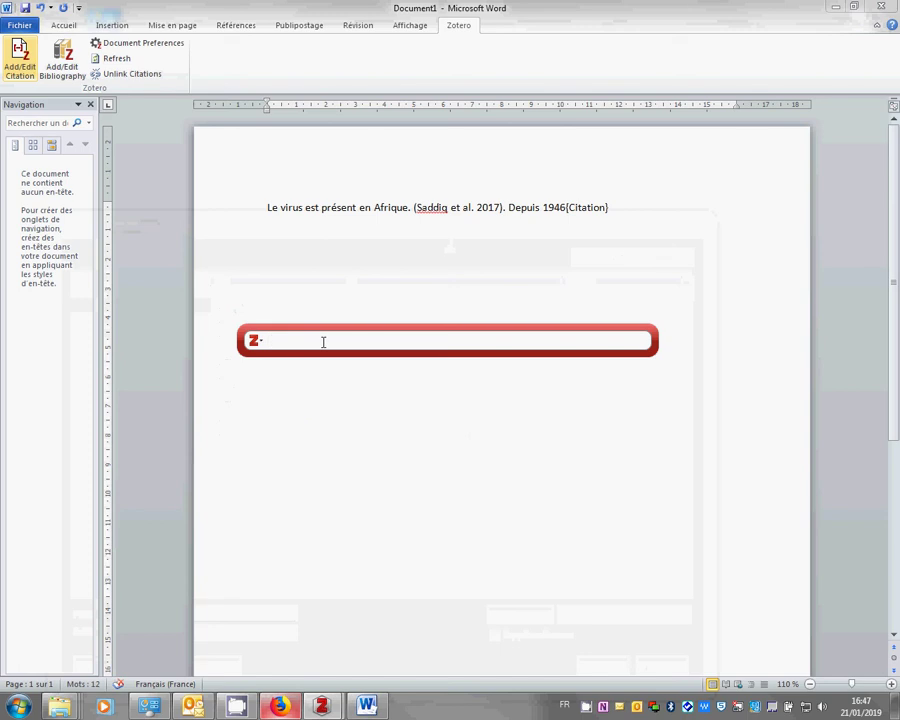
type("ba")
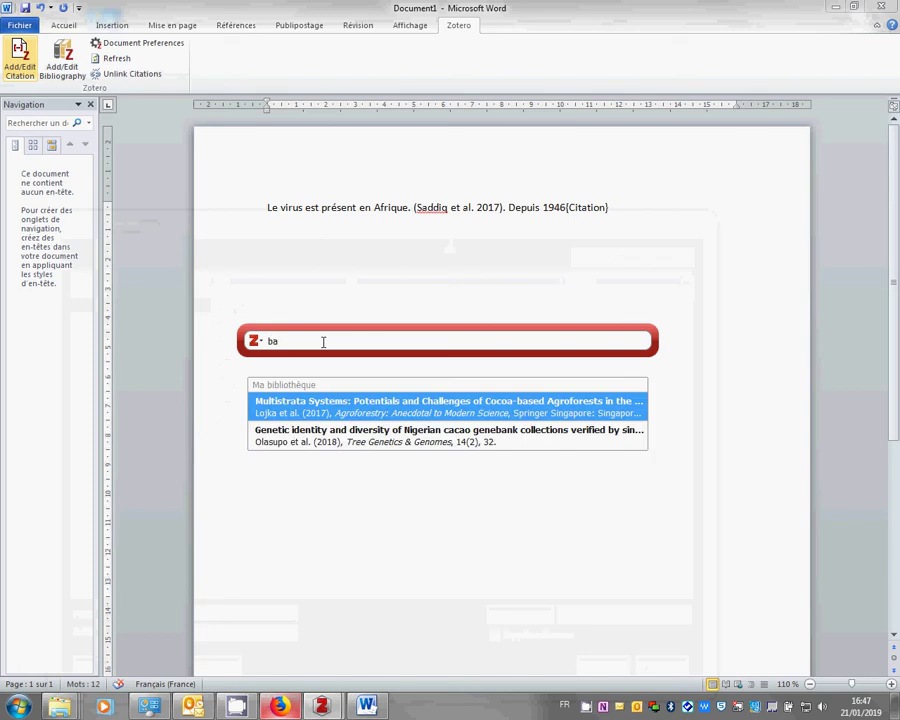
left_click(330, 408)
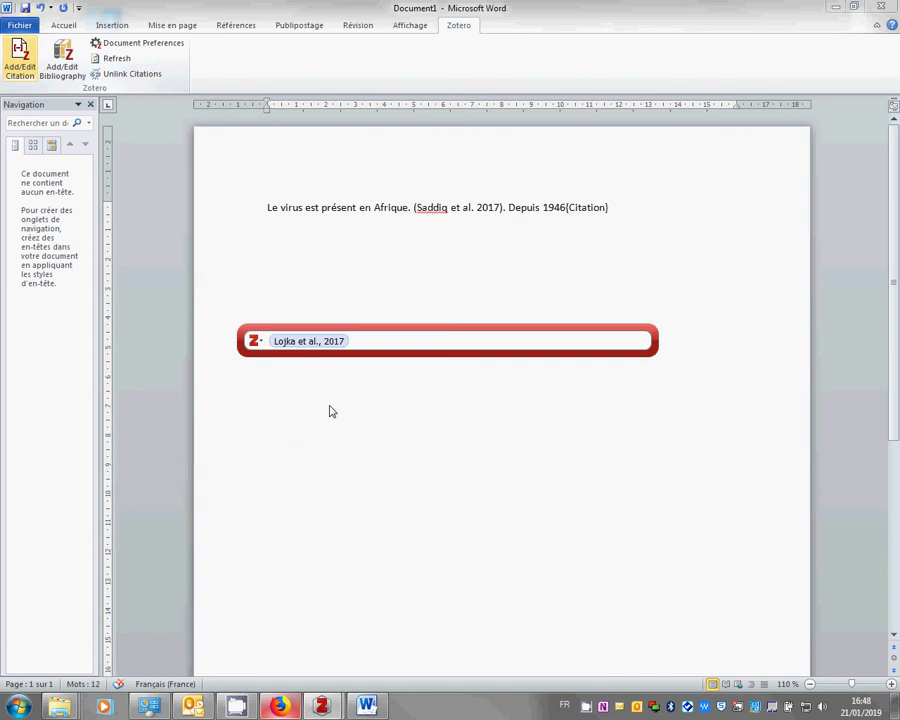
key("Return")
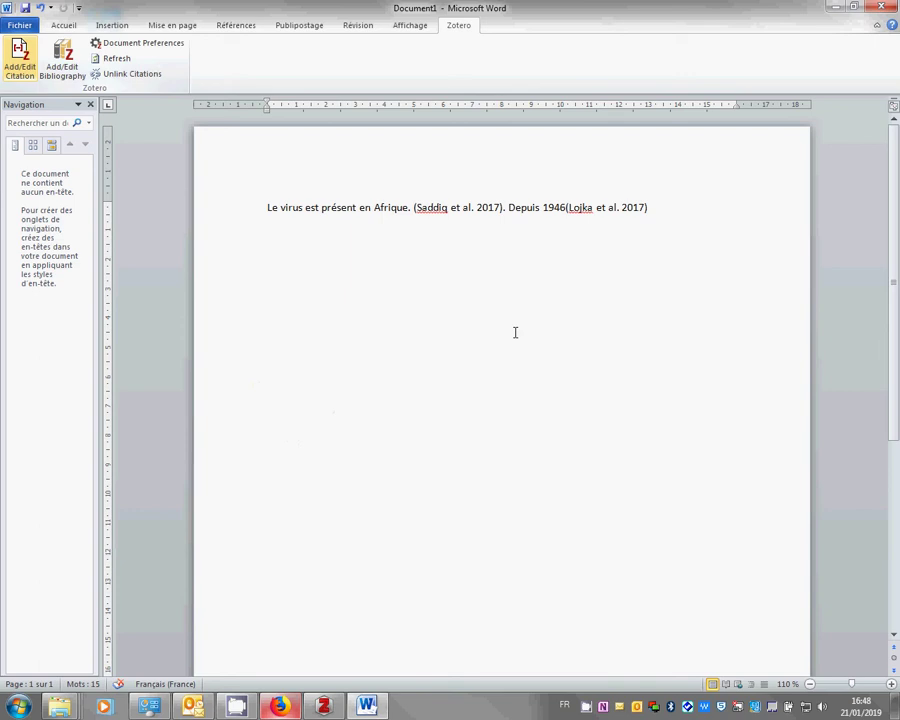
Add the heading "BIBLIO" below the text and insert the Zotero bibliography under it
key("Return")
key("Return")
type("BIBLIO")
key("Return")
left_click(65, 65)
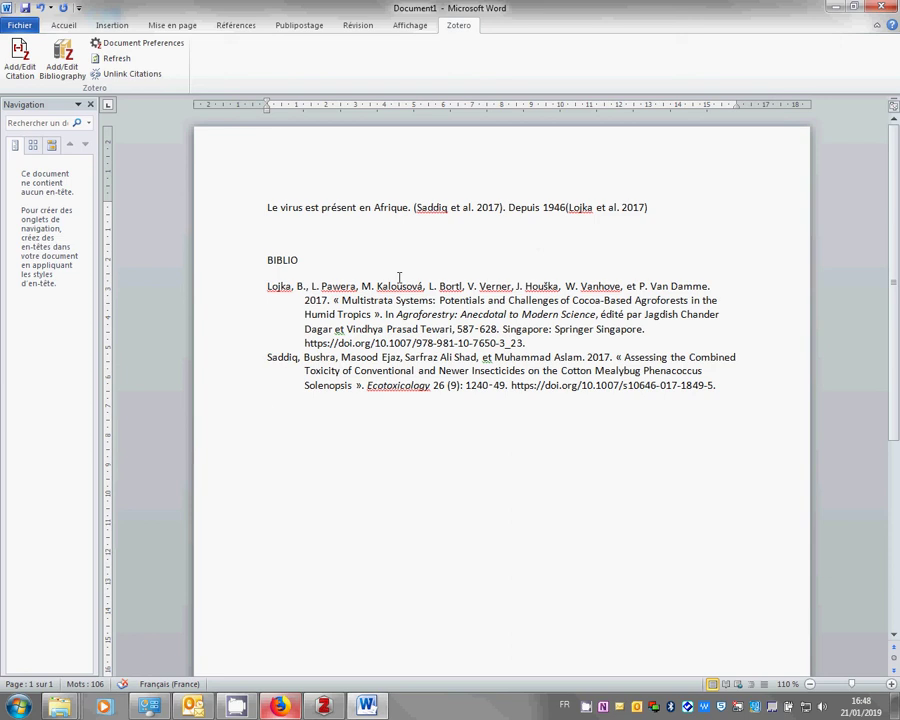
Add "Constraints for future cocoa production in Ghana", "Structure of cocoa farming systems" and "The effects of mild cacao swollen shoot virus" to the Zotero bibliography
left_click(268, 286)
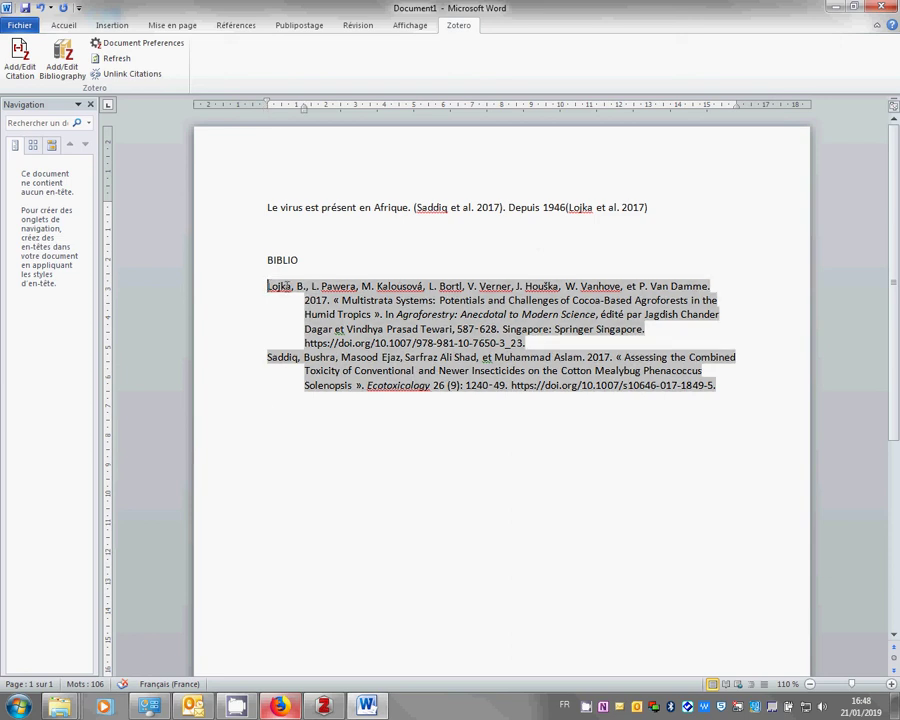
left_click(267, 278)
left_click(273, 289)
left_click(291, 258)
left_click(268, 289)
left_click(70, 67)
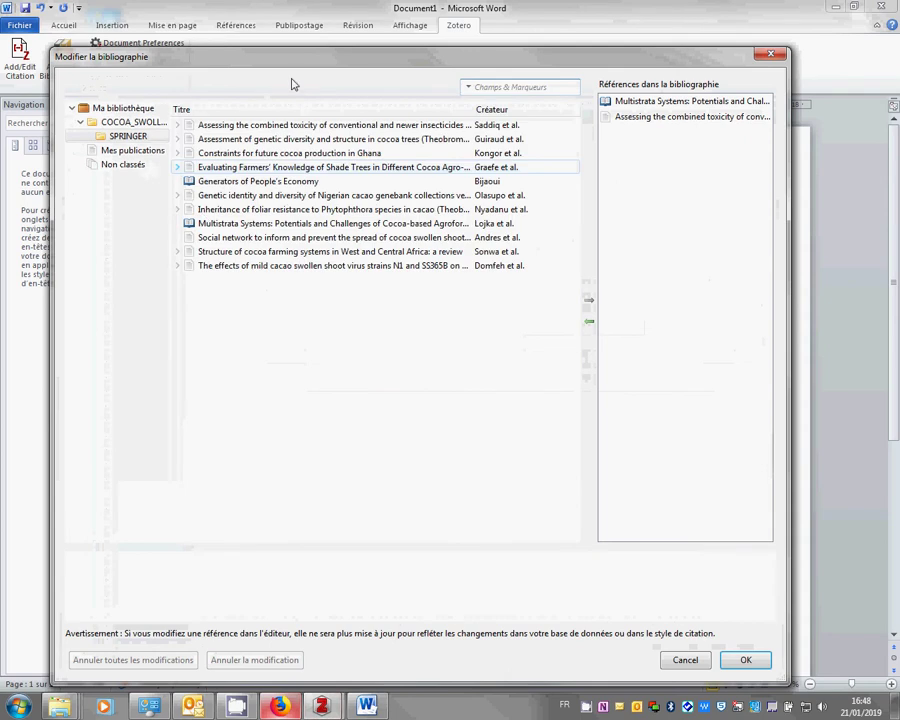
left_click_drag(300, 70, 433, 372)
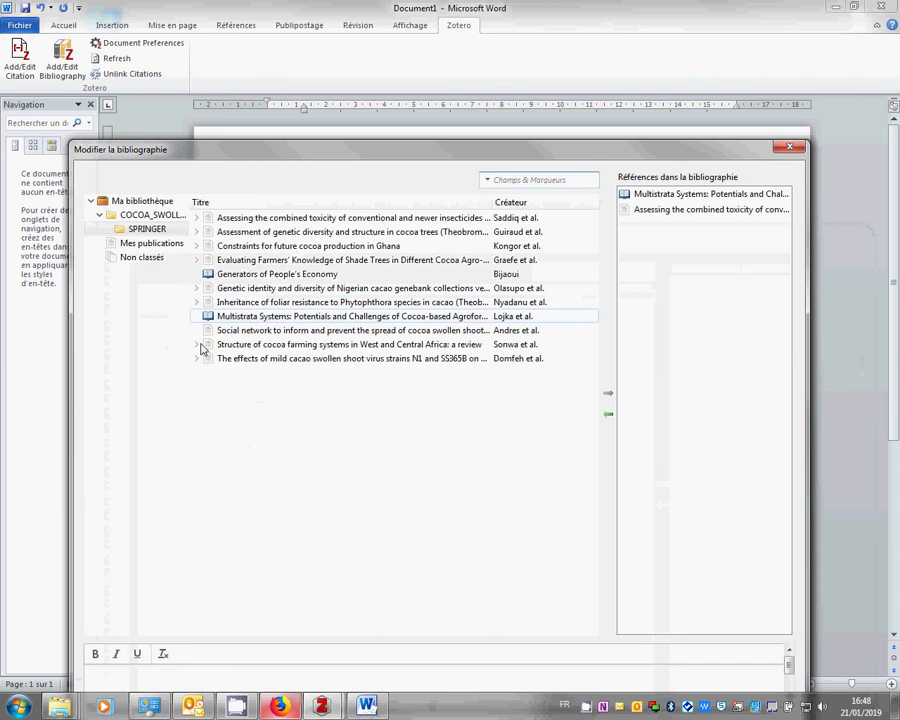
left_click(245, 345)
left_click(259, 362, "shift")
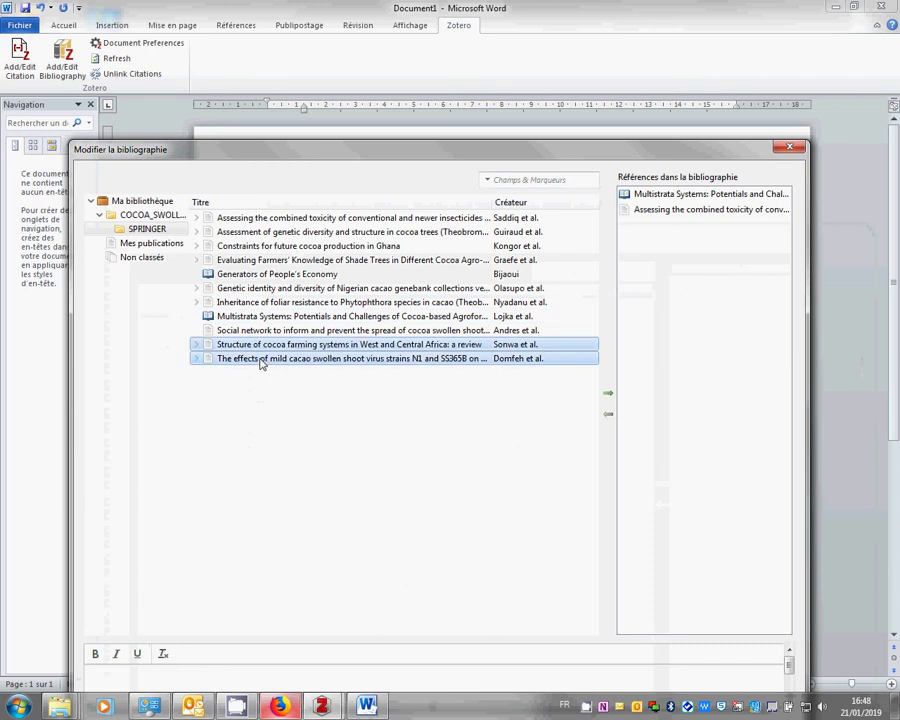
left_click(241, 247, "ctrl")
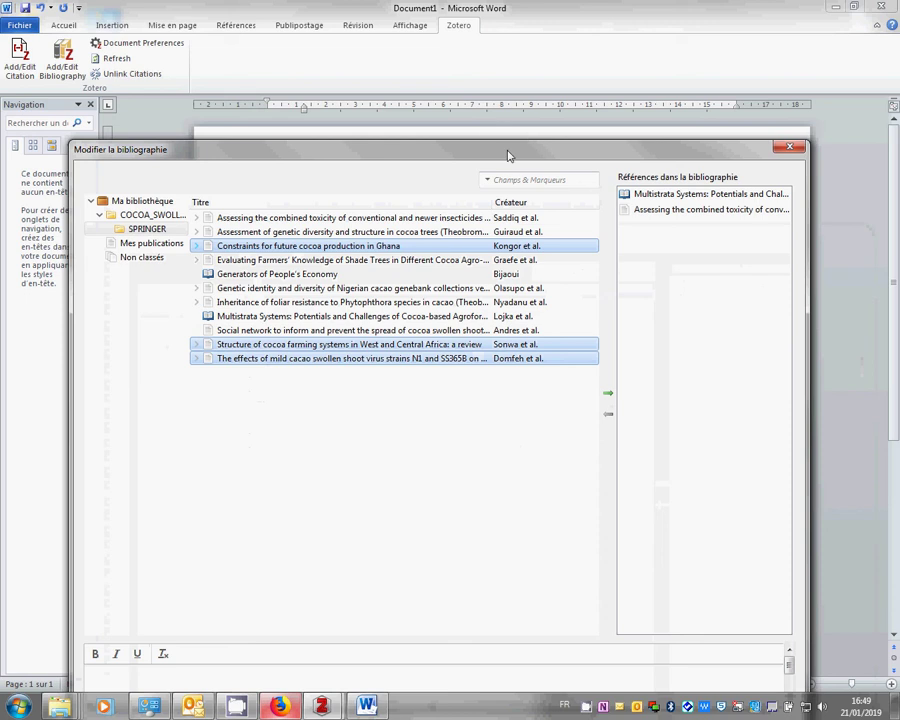
left_click_drag(481, 148, 470, 98)
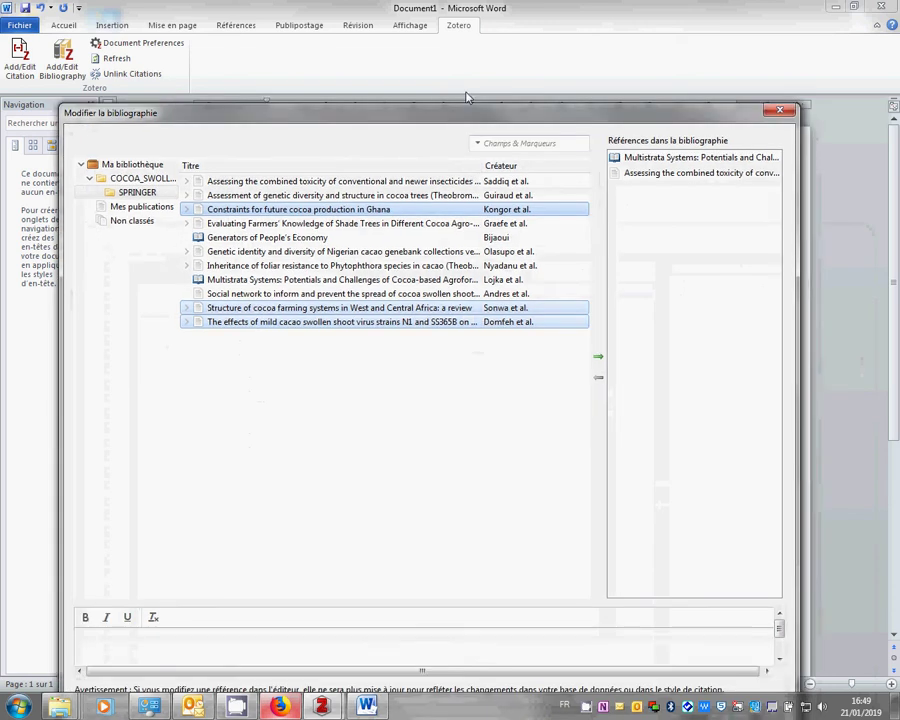
left_click(593, 336)
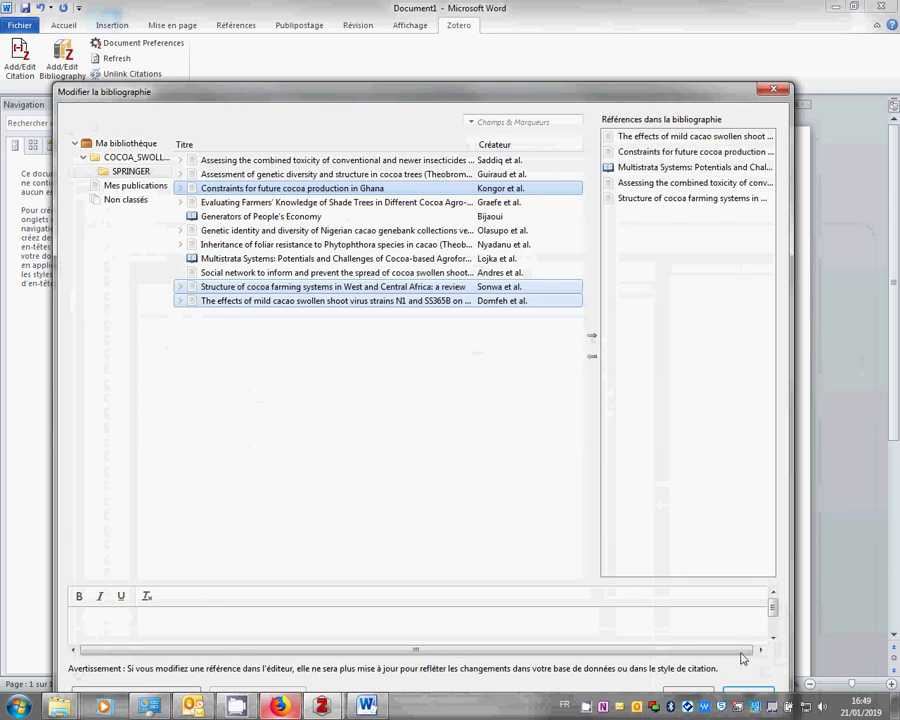
left_click(738, 690)
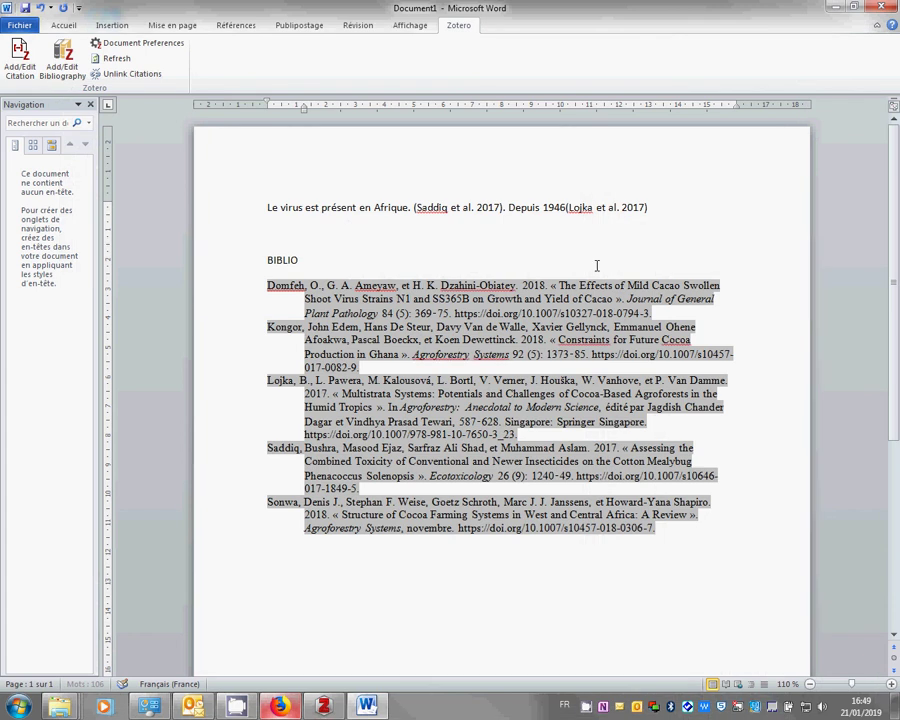
left_click(377, 211)
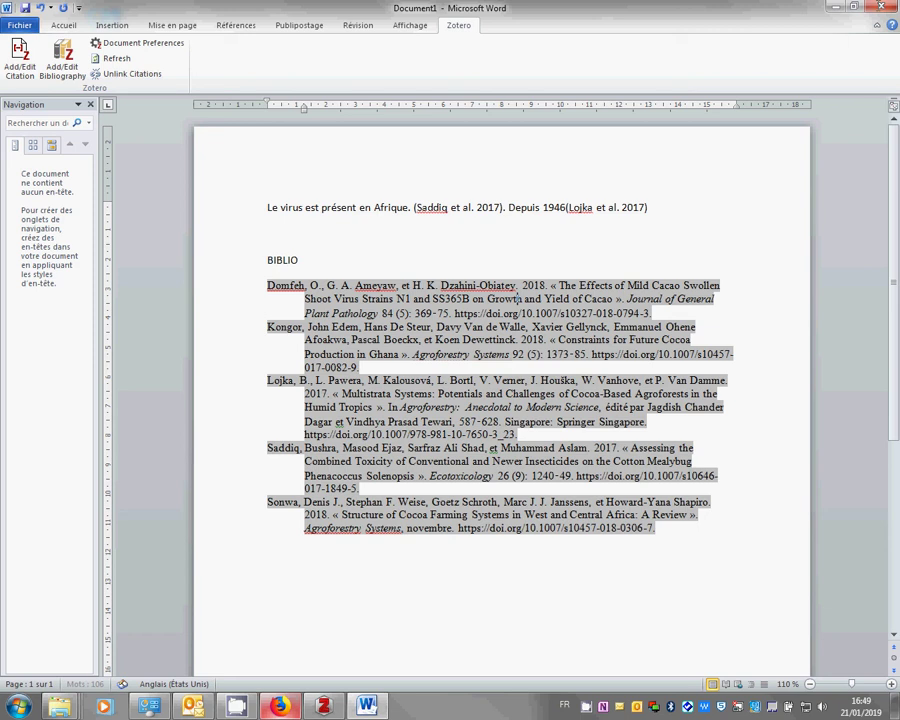
Close the current document without saving it and start Microsoft Word again with a blank document
left_click(880, 6)
key("Tab")
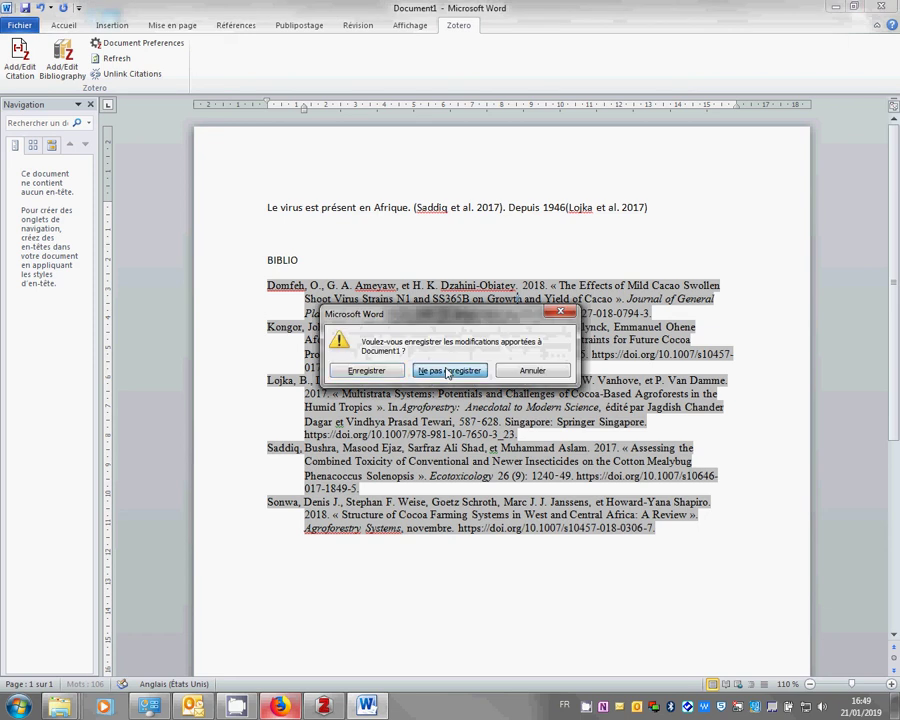
key("Return")
key("super")
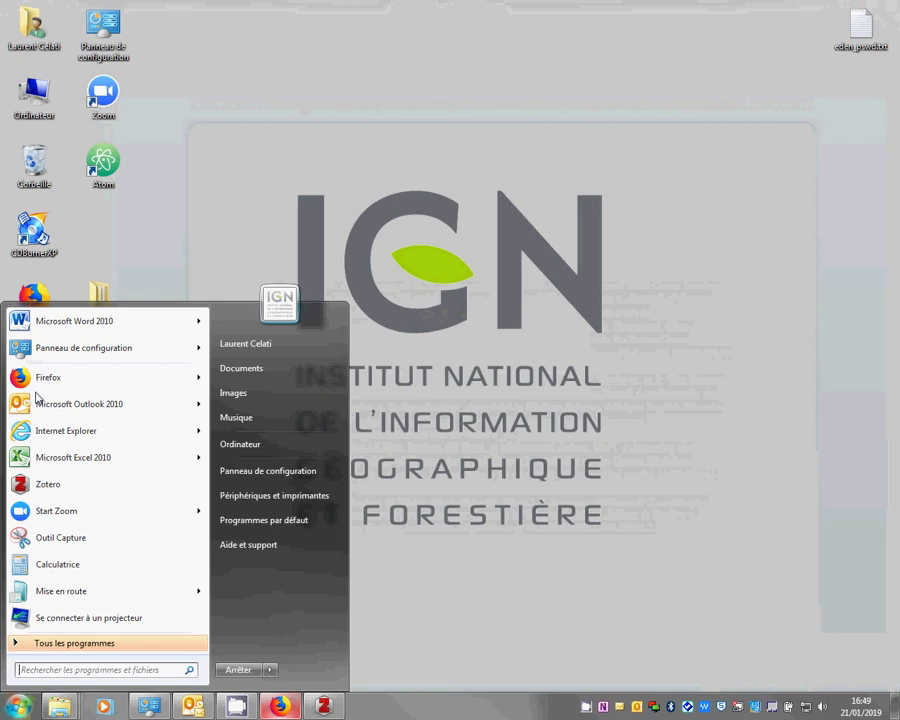
left_click(40, 320)
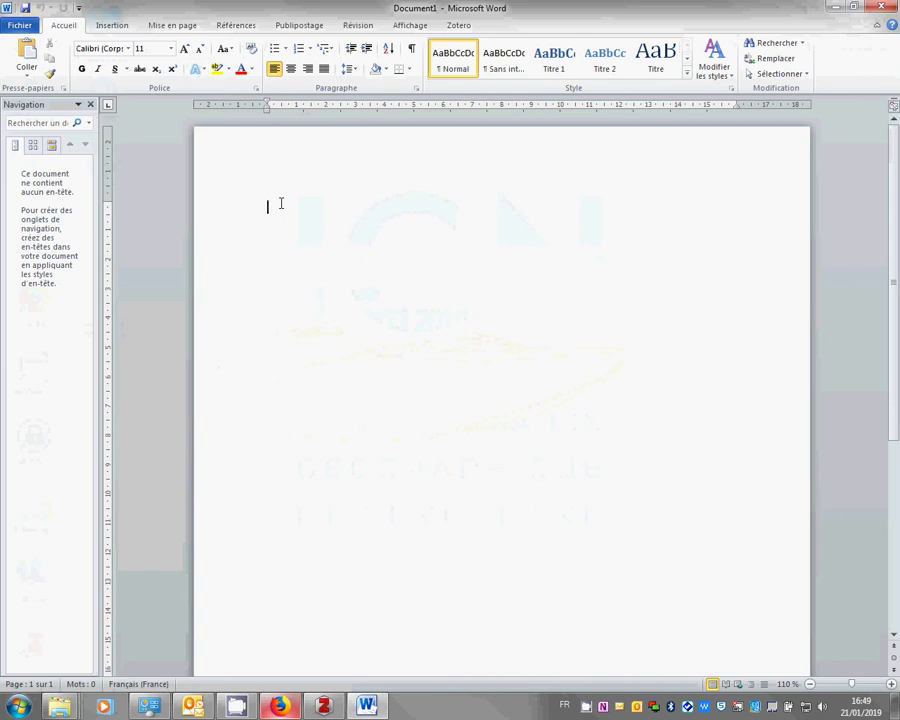
Write the sentence "Le virus est présent au Ghana." in the blank document
type("Le")
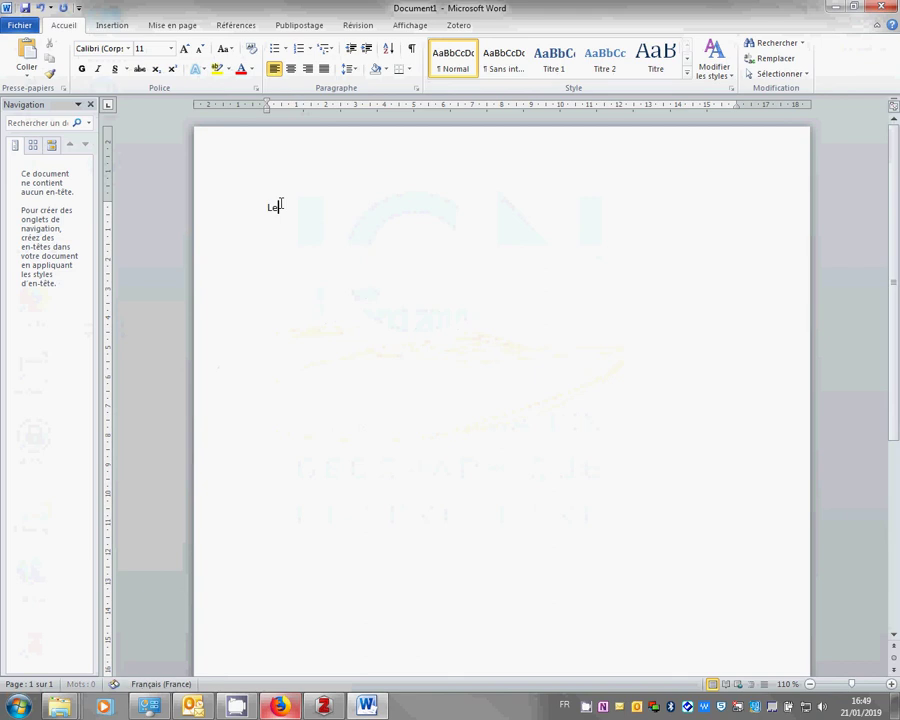
type(" virus est présent ")
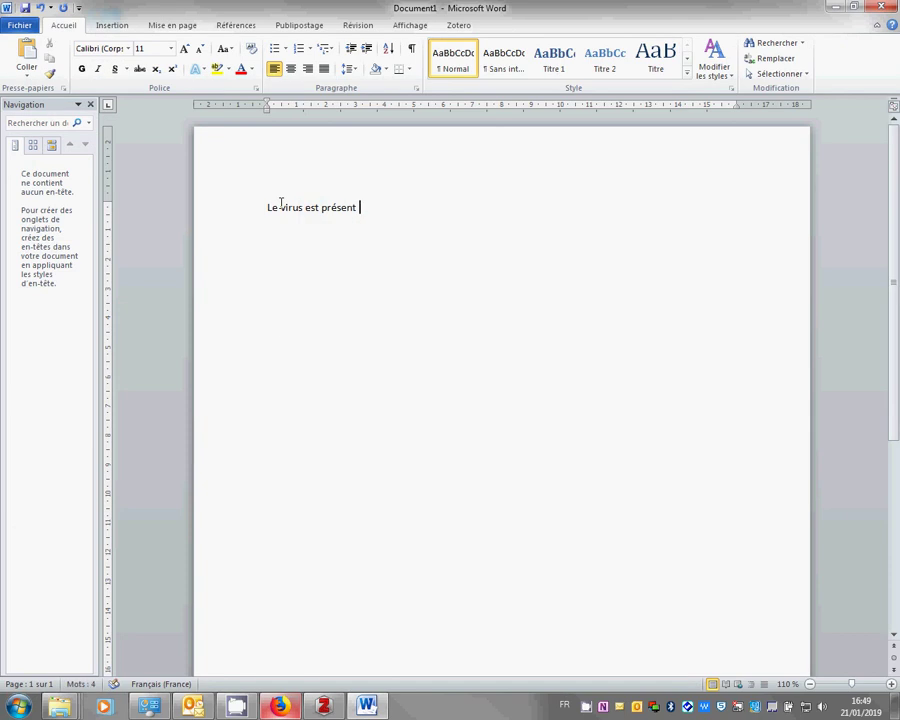
type("au Ghana.")
Start a Zotero citation after the sentence with the citation style set to Chicago Manual of Style 17th edition (note)
left_click(465, 28)
left_click(19, 50)
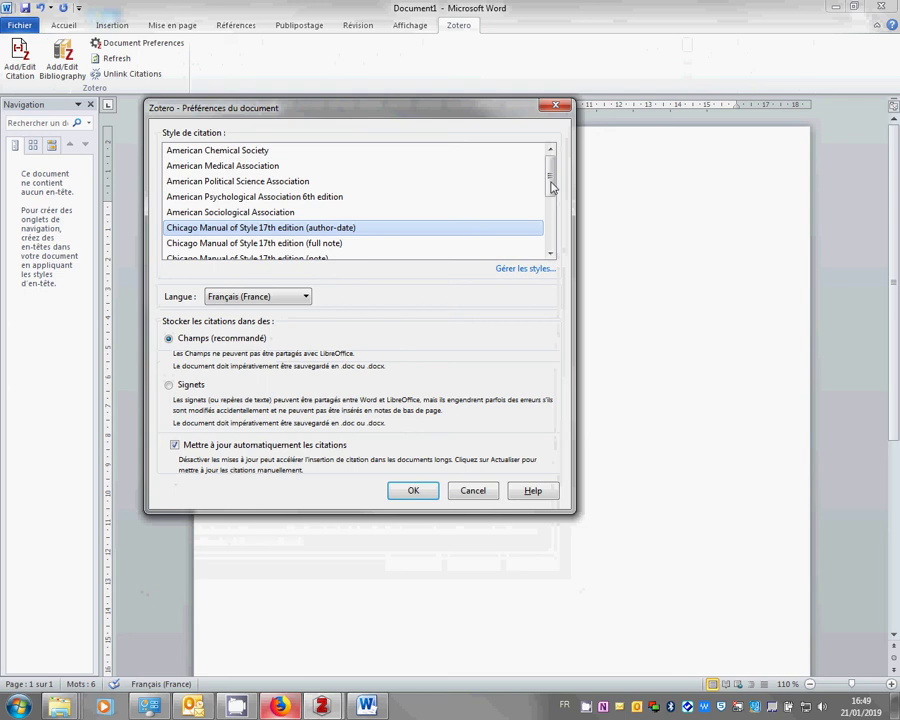
scroll(508, 196, "down", 1)
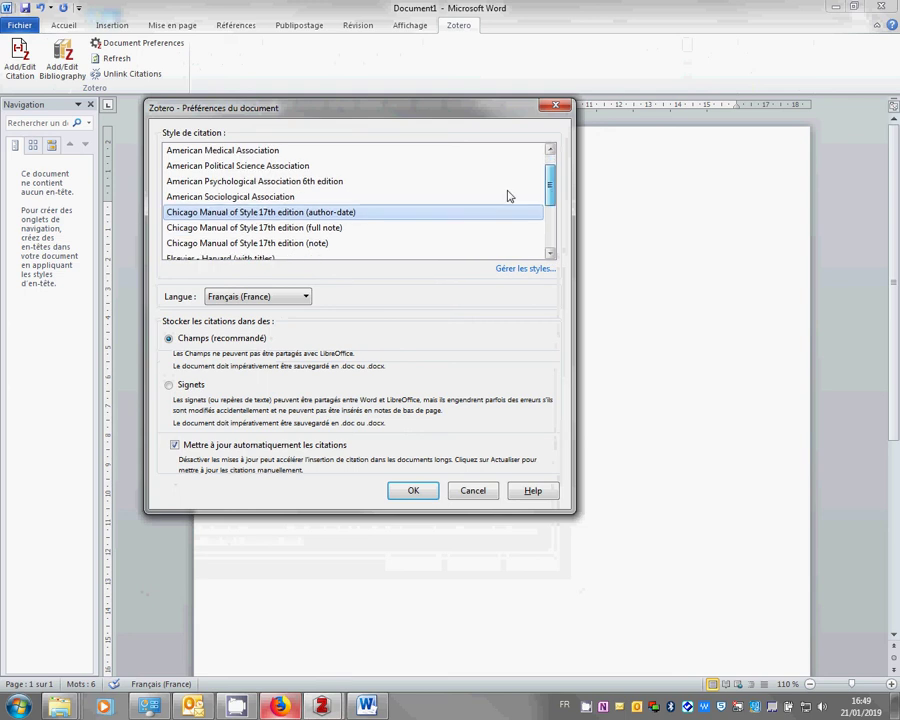
left_click(307, 243)
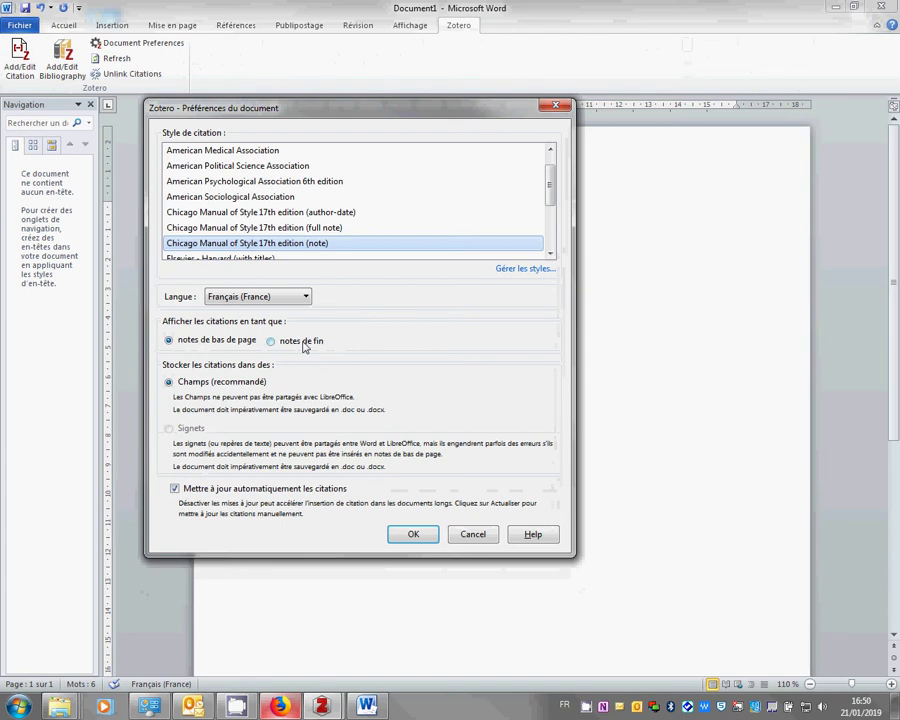
left_click(425, 533)
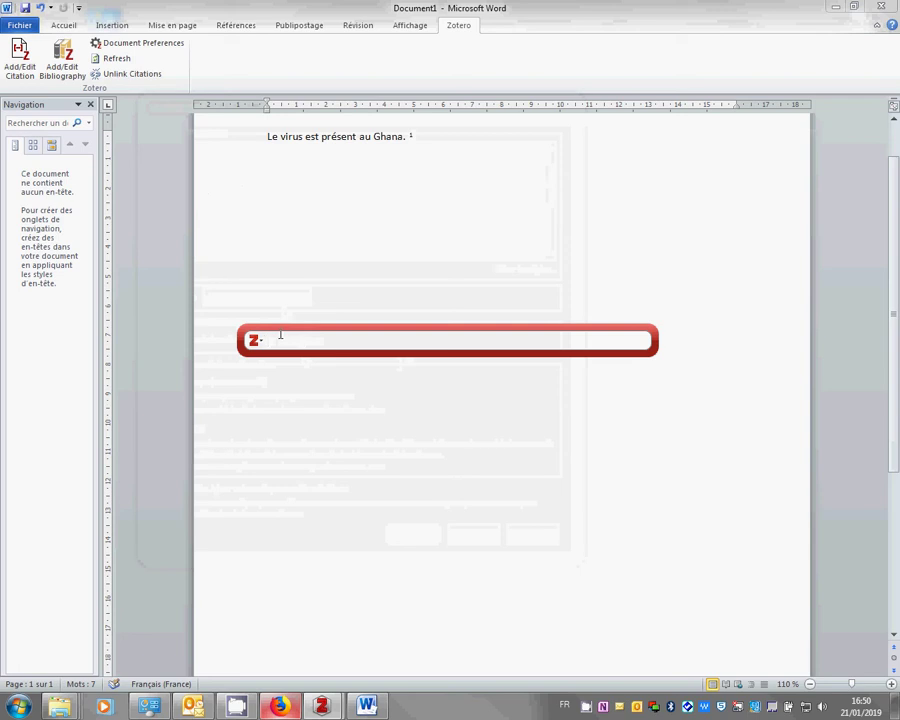
Search for "ae" and pick "Evaluating Farmers' Knowledge of Shade Trees" from Human Ecology as the citation's first source
type("ae")
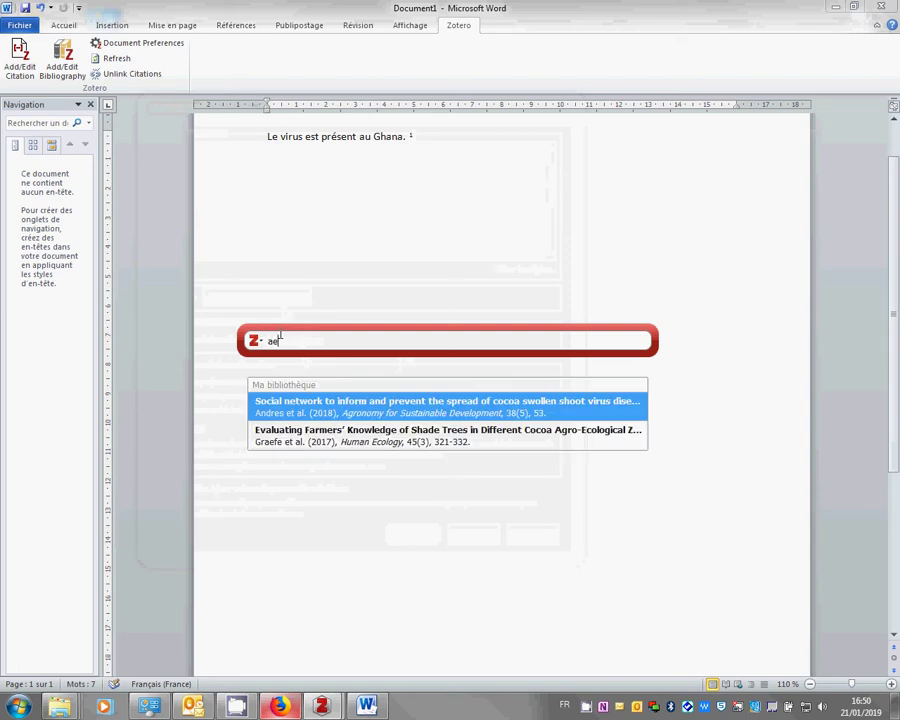
key("Down")
key("Return")
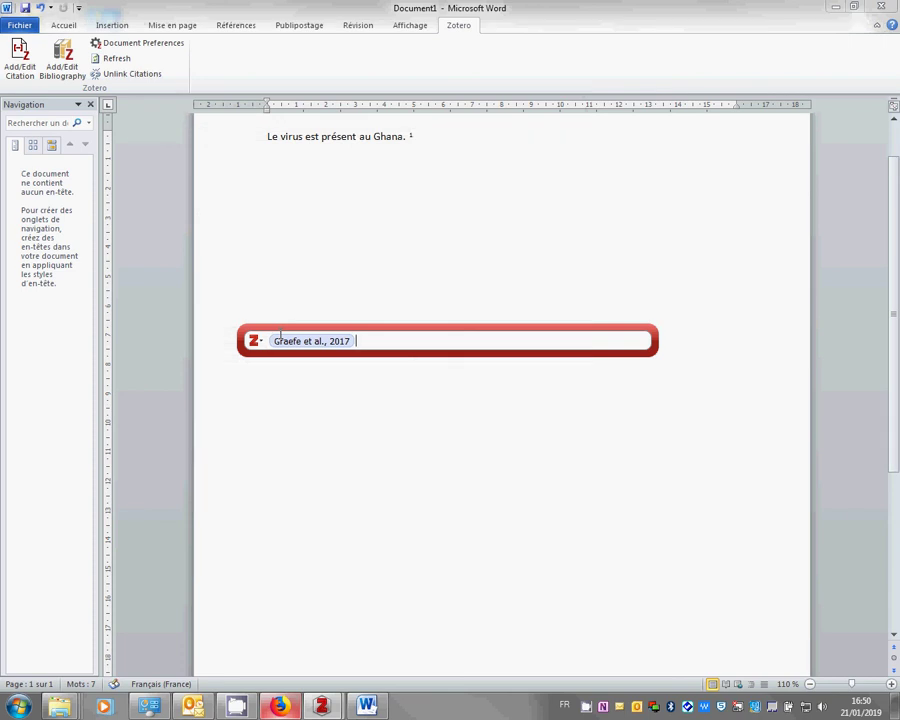
type("ad")
key("Down")
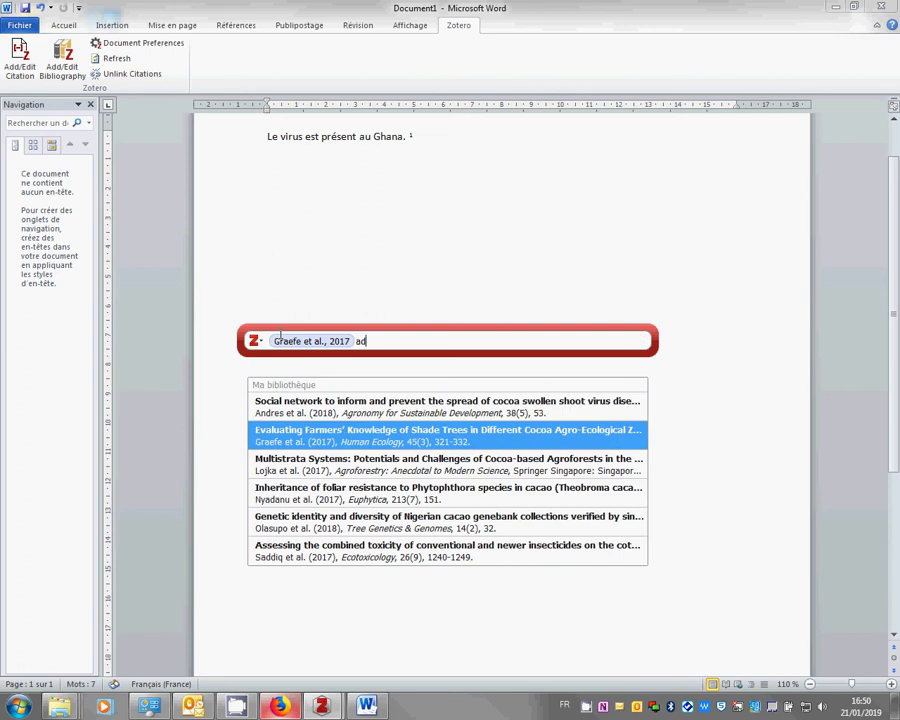
key("Return")
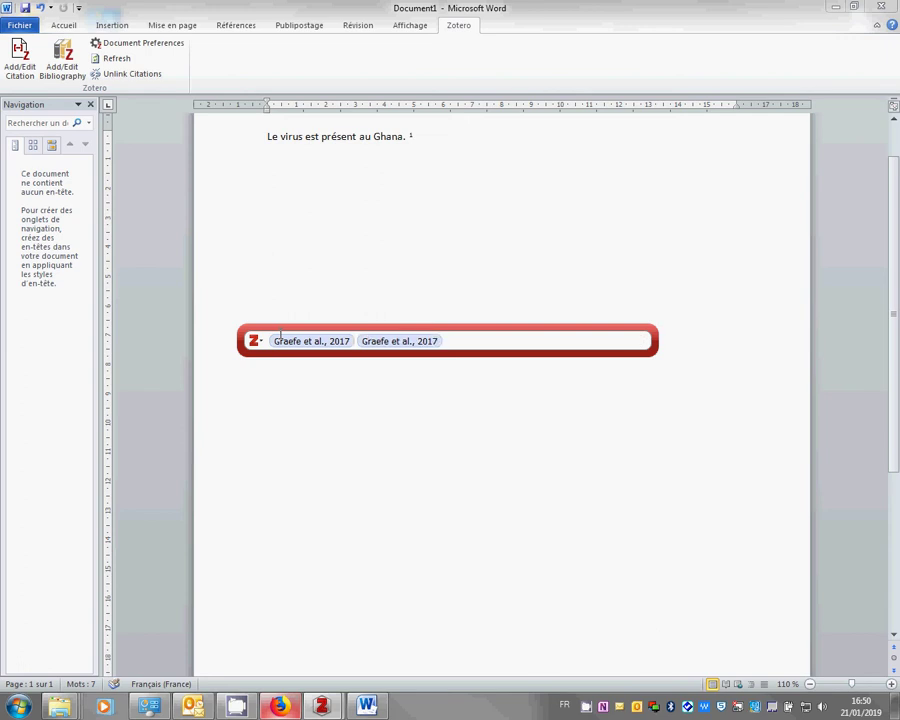
key("BackSpace")
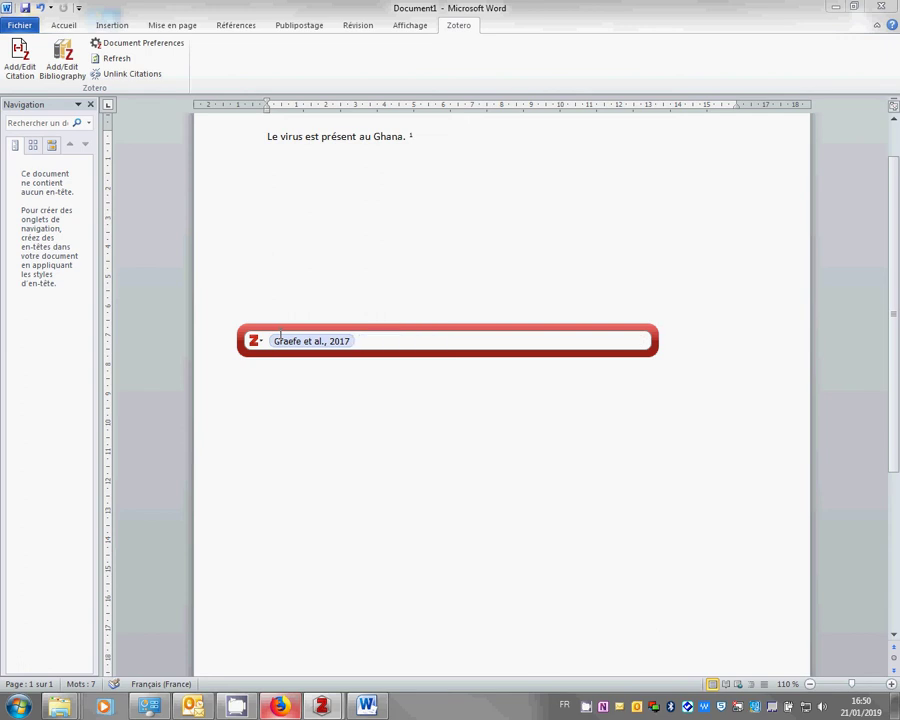
Search for "ar", add "Multistrata Systems: Potentials and Challenges of Cocoa-based Agroforests" as a second source, and insert the citation as a footnote
type("ar")
key("Down")
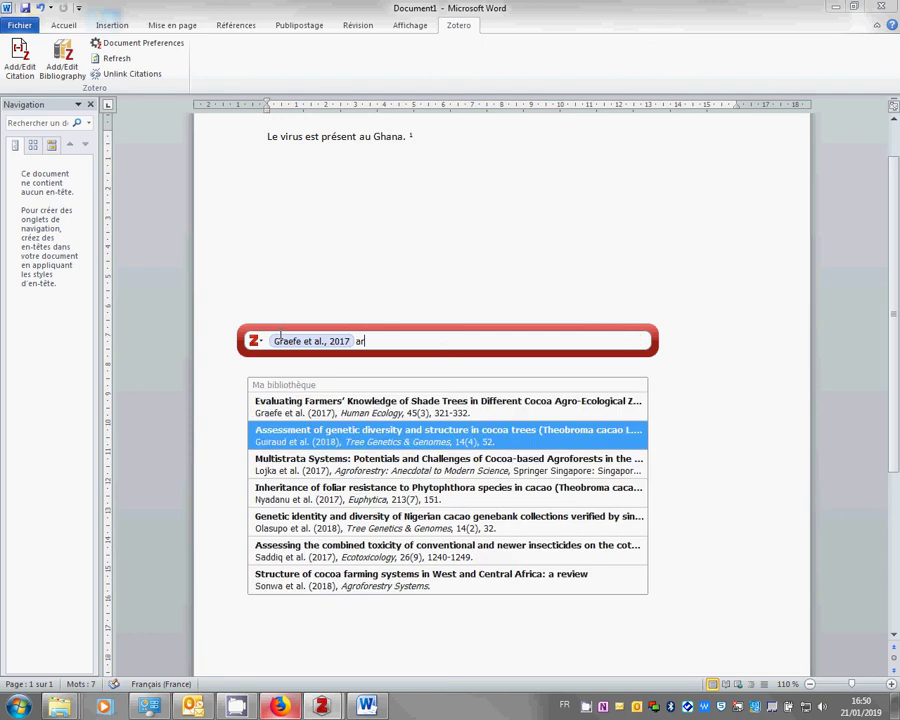
key("Down")
key("Return")
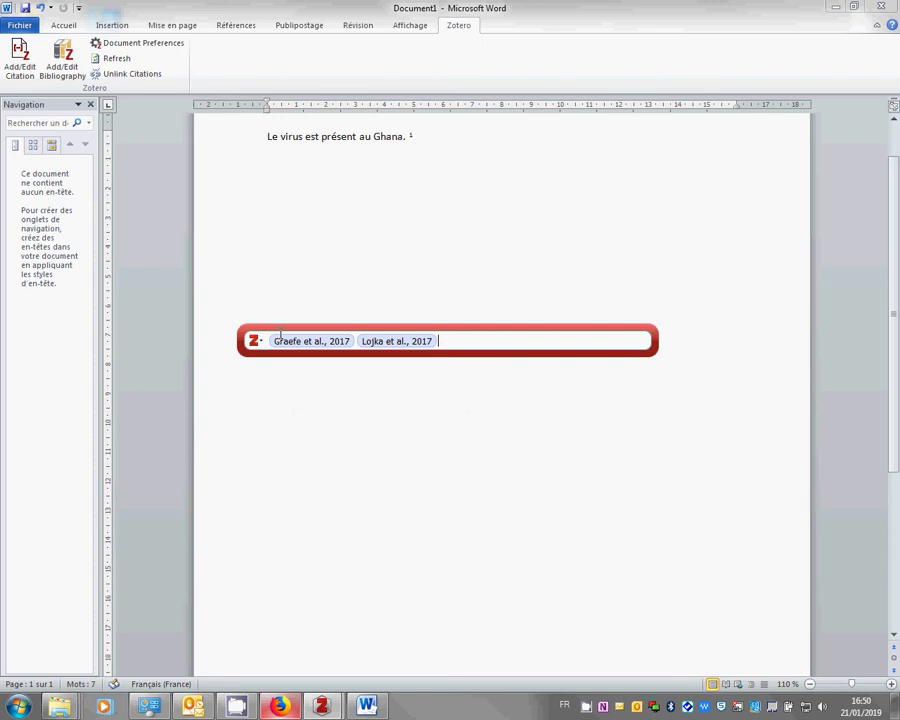
key("Return")
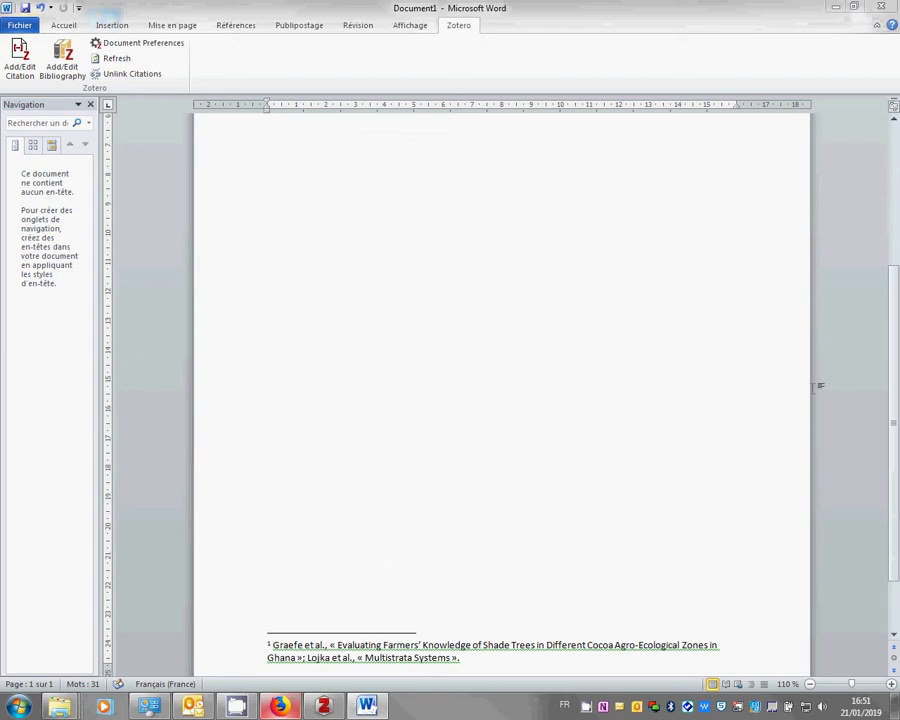
scroll(880, 350, "down", 1)
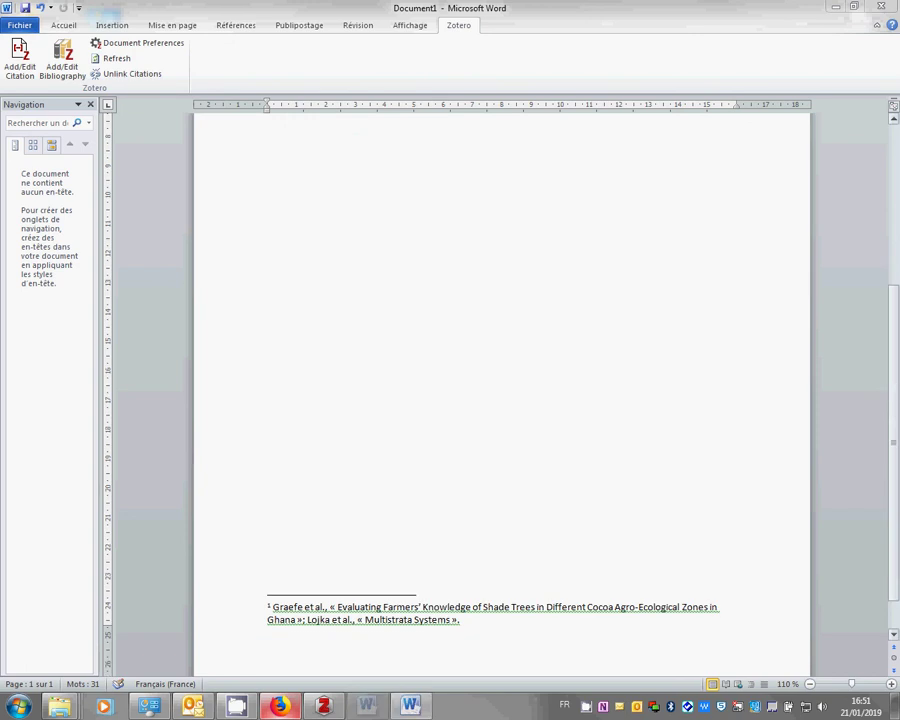
scroll(895, 296, "up", 2)
scroll(895, 296, "up", 5)
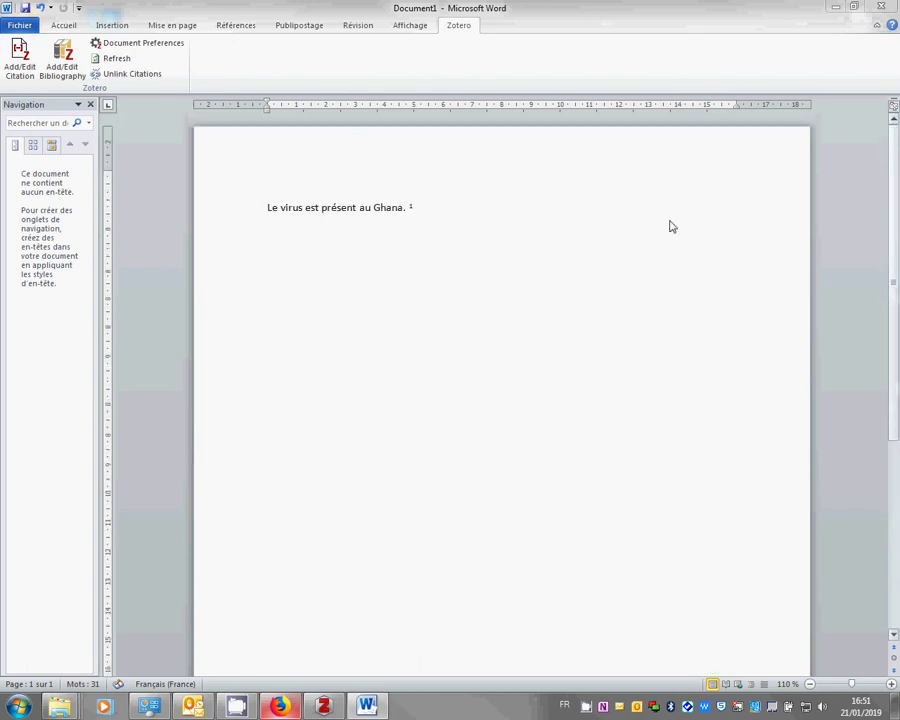
left_click(426, 208)
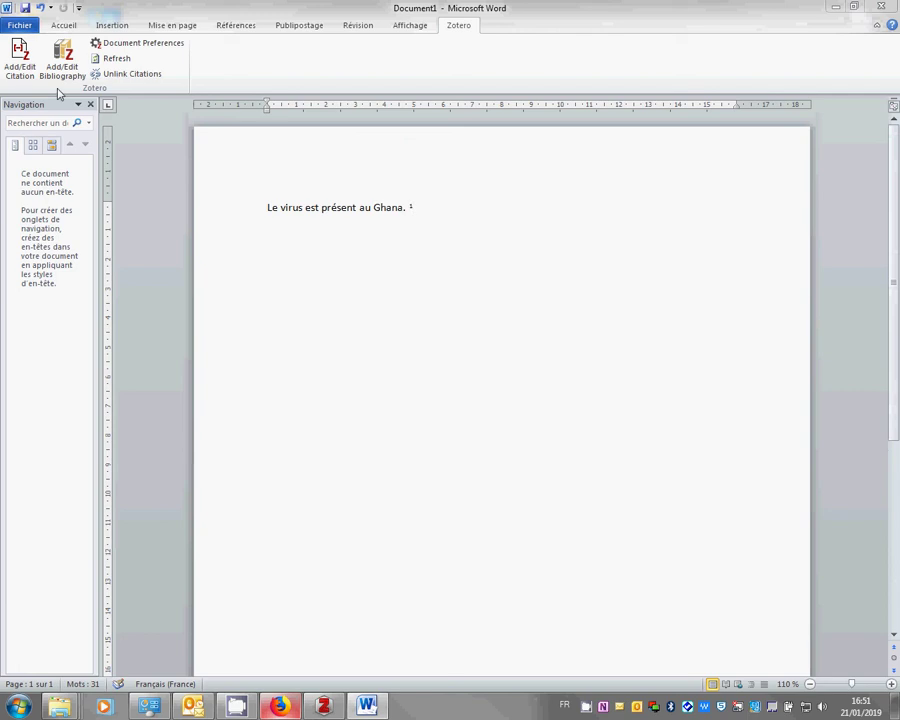
left_click(20, 58)
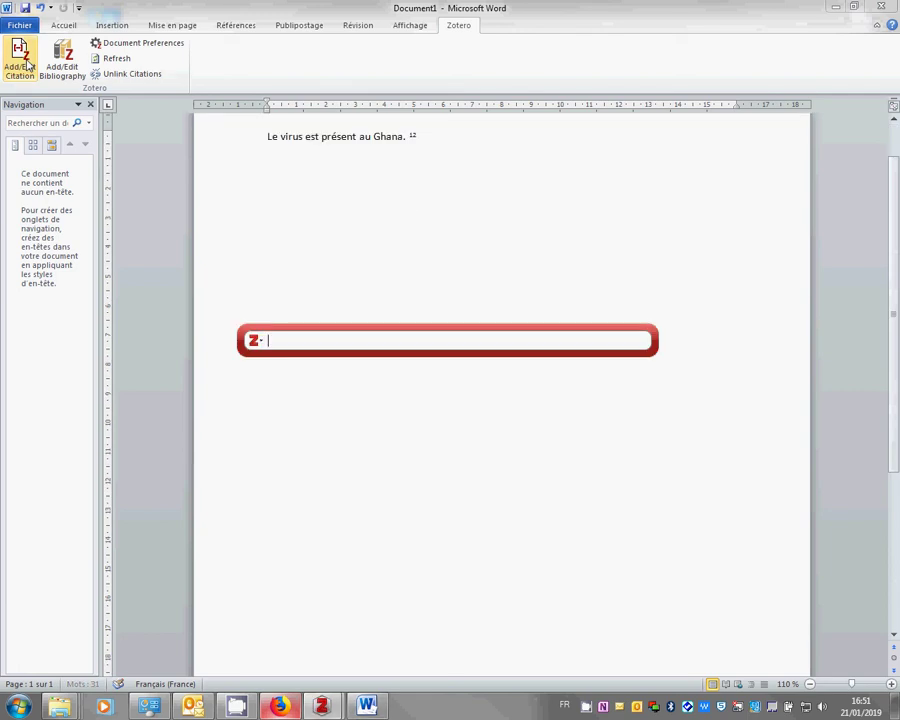
left_click(256, 340)
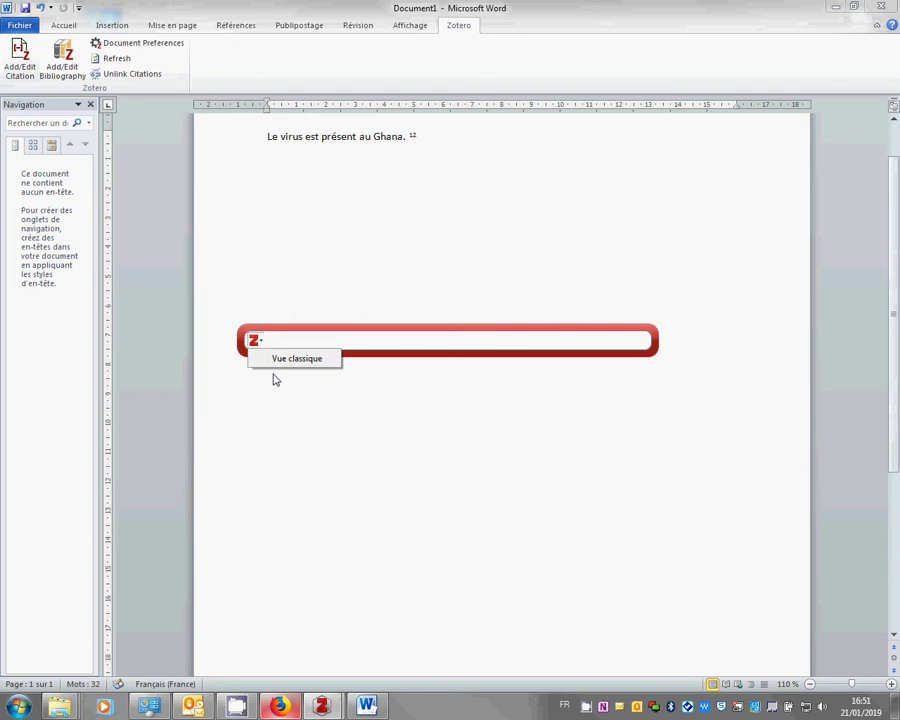
left_click(291, 366)
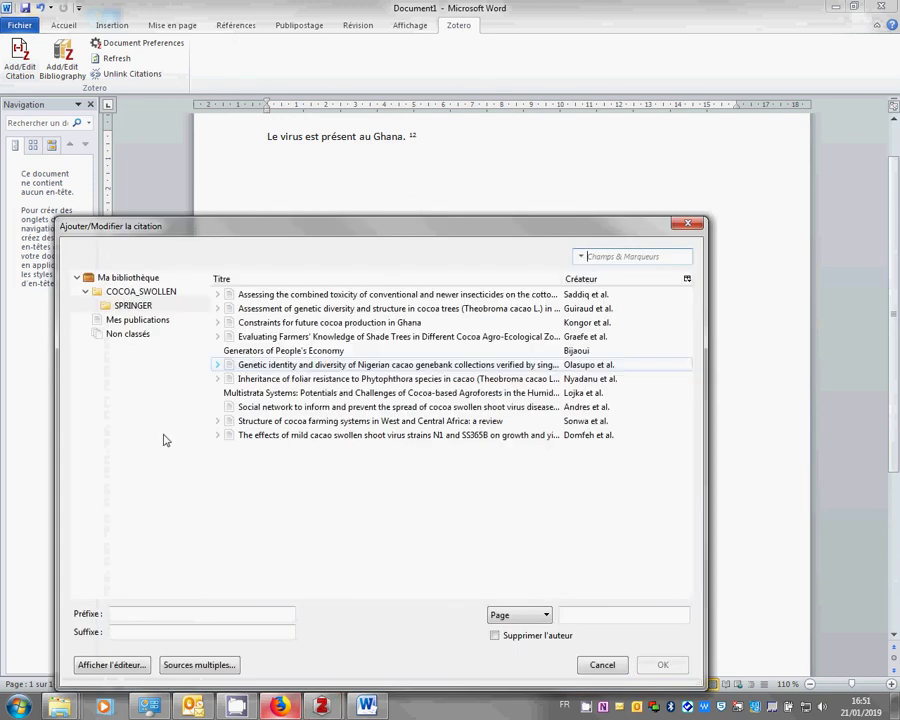
left_click(517, 615)
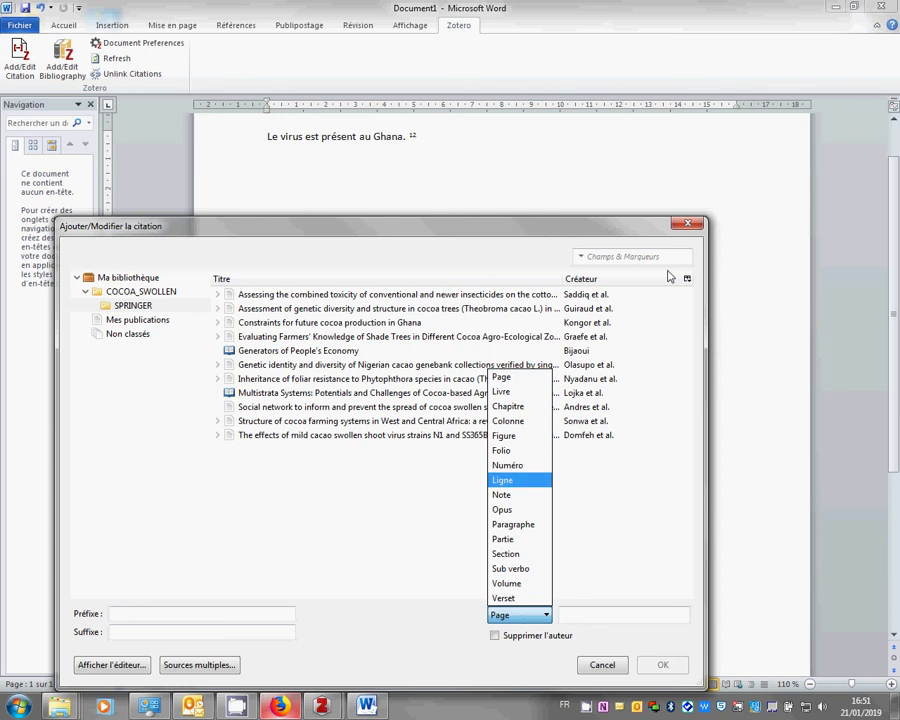
left_click(688, 226)
left_click(688, 226)
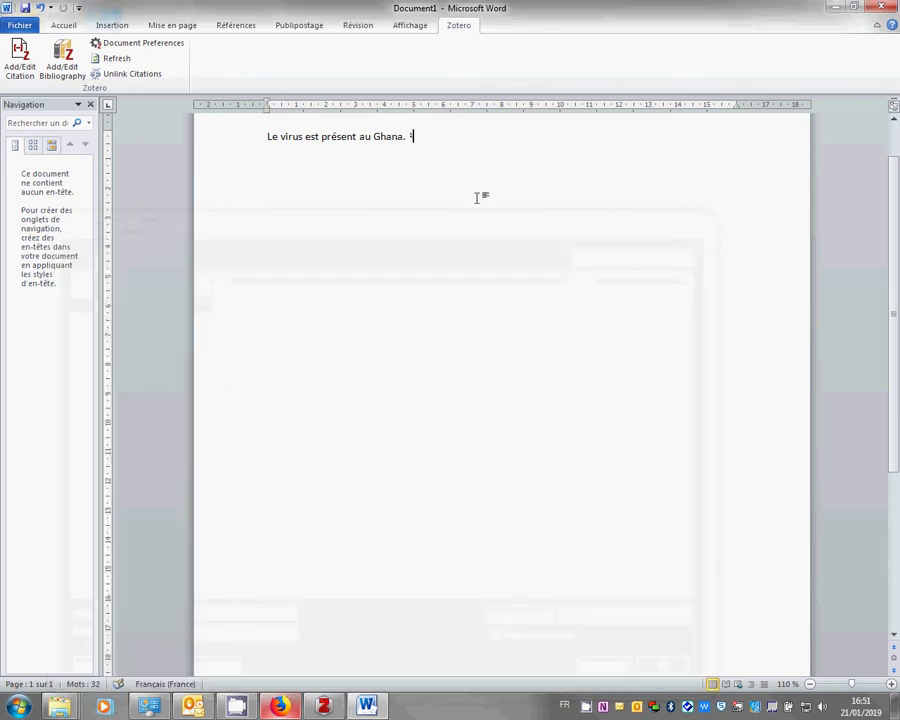
Add a new paragraph "Et en Cote d'Ivoire" below the cited sentence
key("Return")
type("et en Cote d'Ivoire")
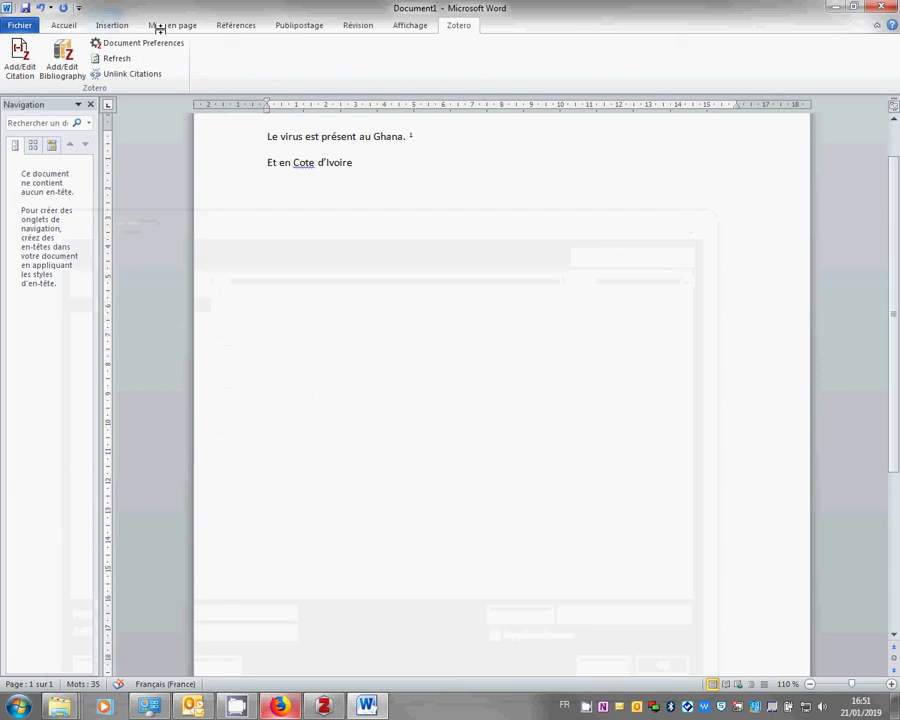
Start a Zotero citation after "Et en Cote d'Ivoire" in the classic view and select "Inheritance of foliar resistance to Phytophthora species in cacao"
left_click(39, 64)
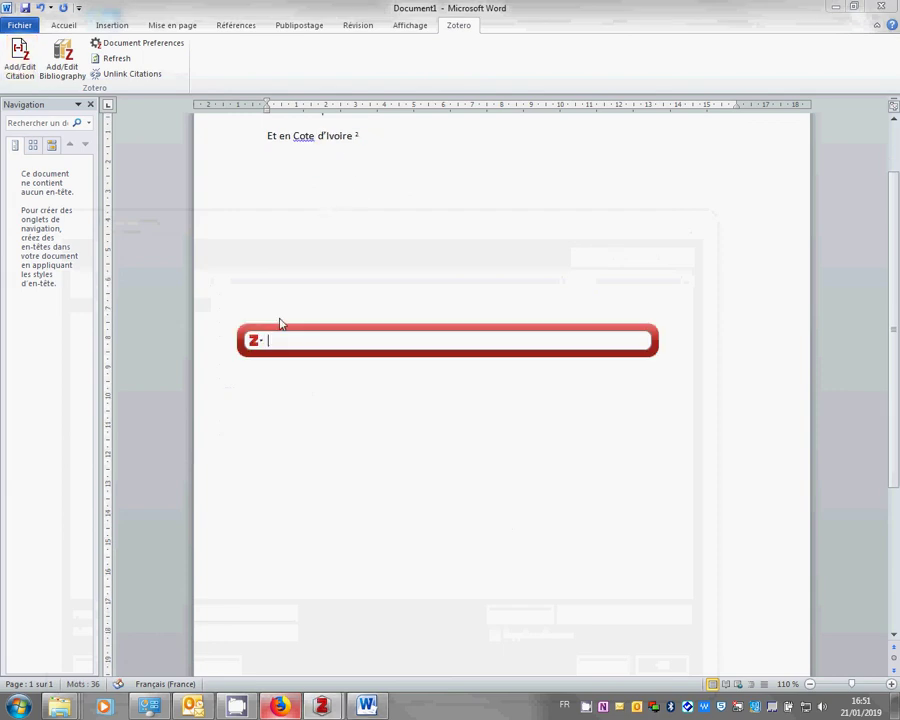
left_click(296, 362)
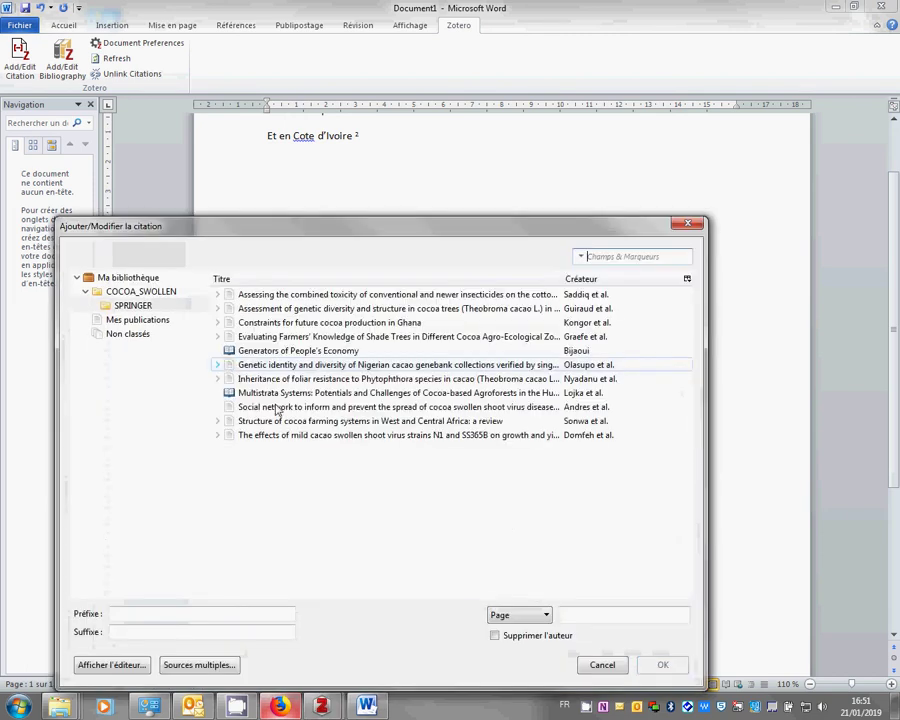
left_click(218, 379)
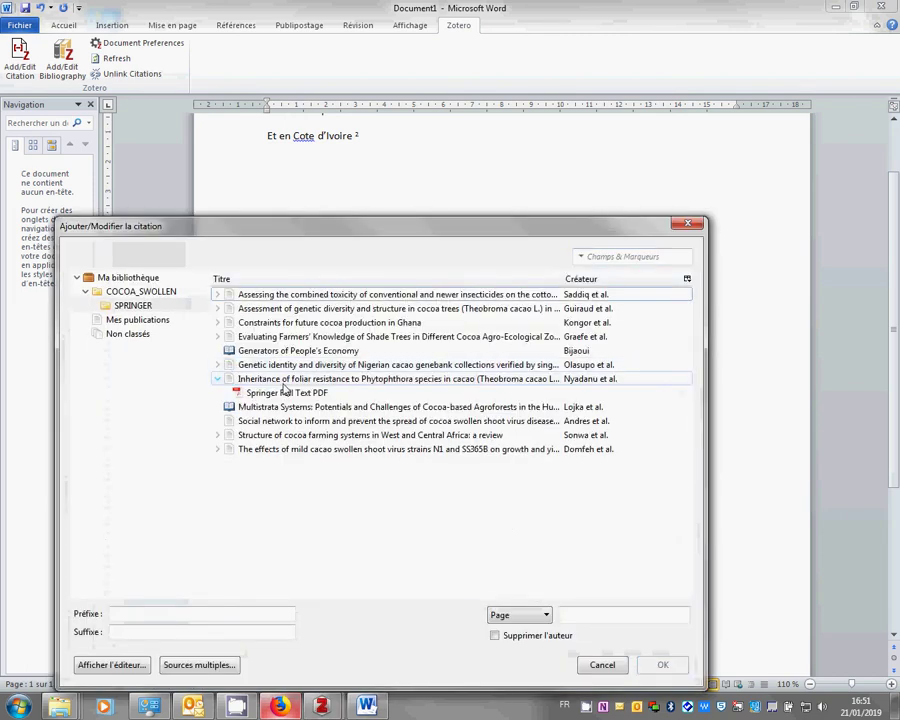
left_click(390, 379)
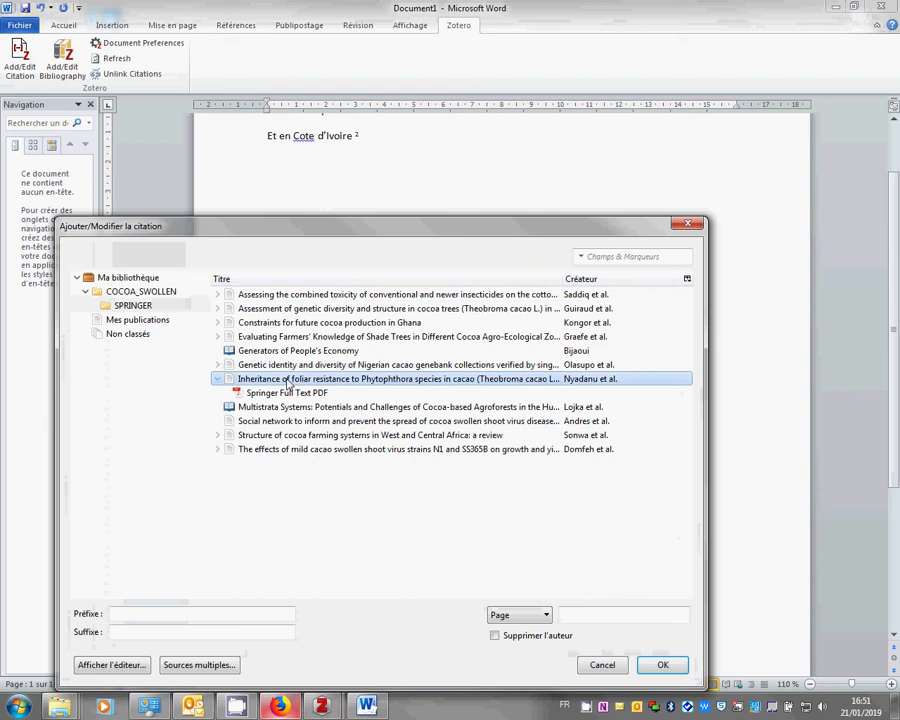
Give the selected source the page locator 10 and insert the citation as a footnote
left_click(565, 615)
type("100")
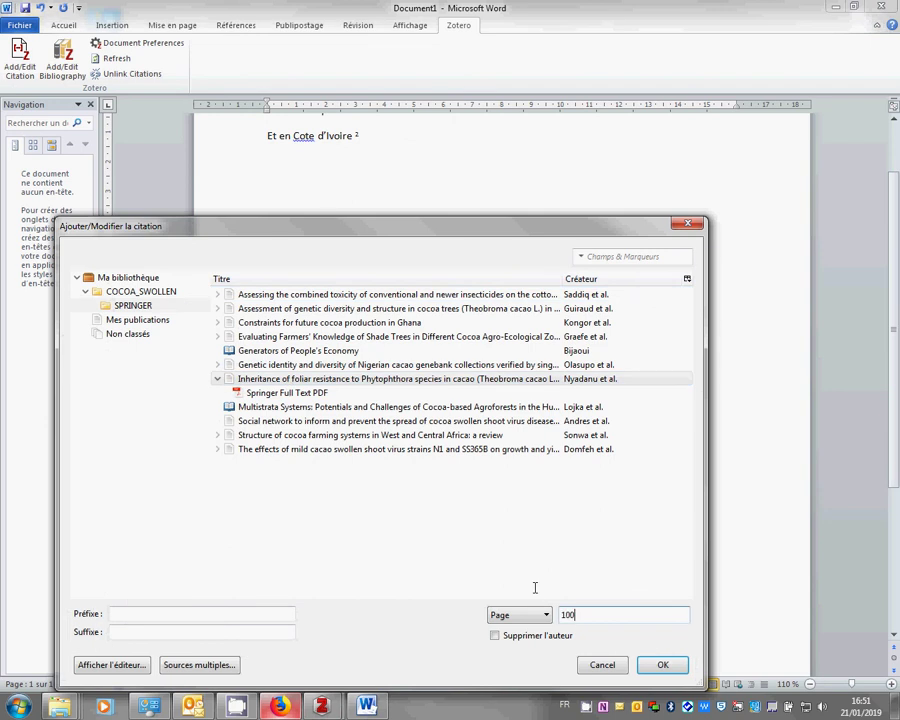
key("BackSpace")
left_click(542, 614)
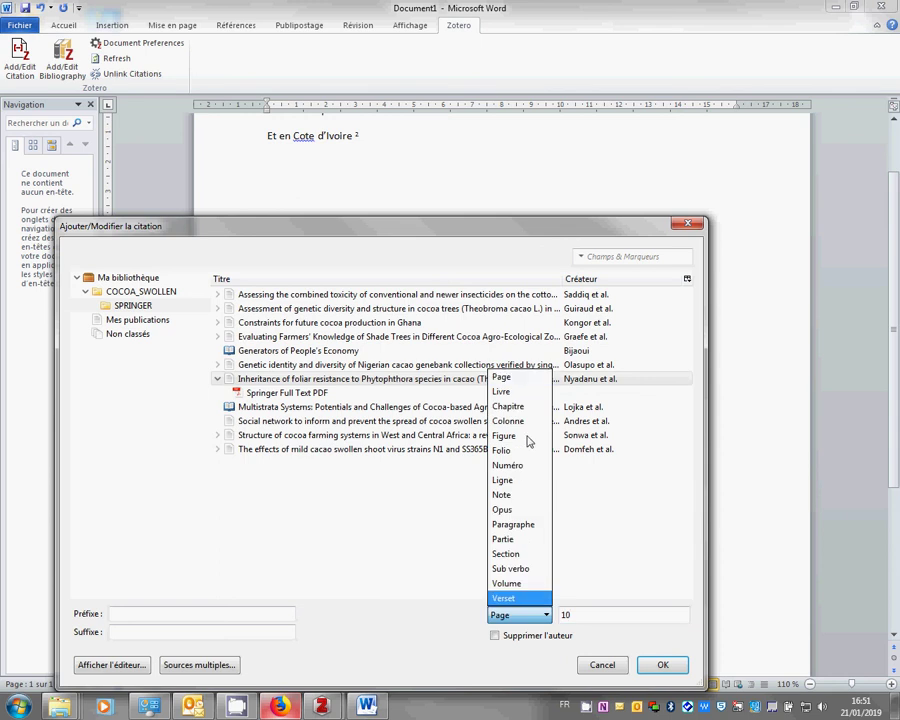
left_click(612, 635)
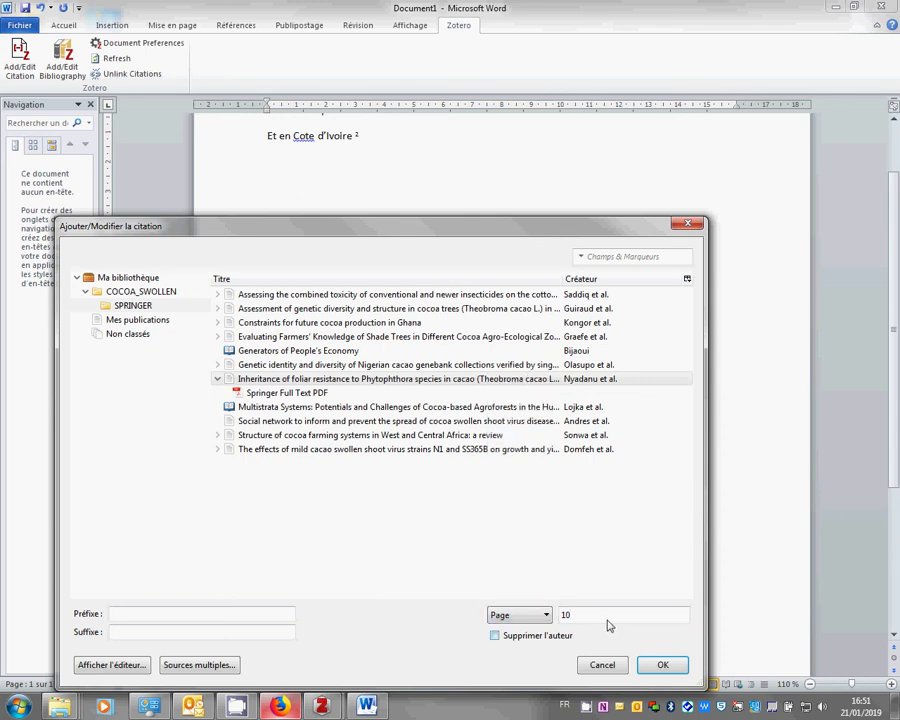
left_click(646, 663)
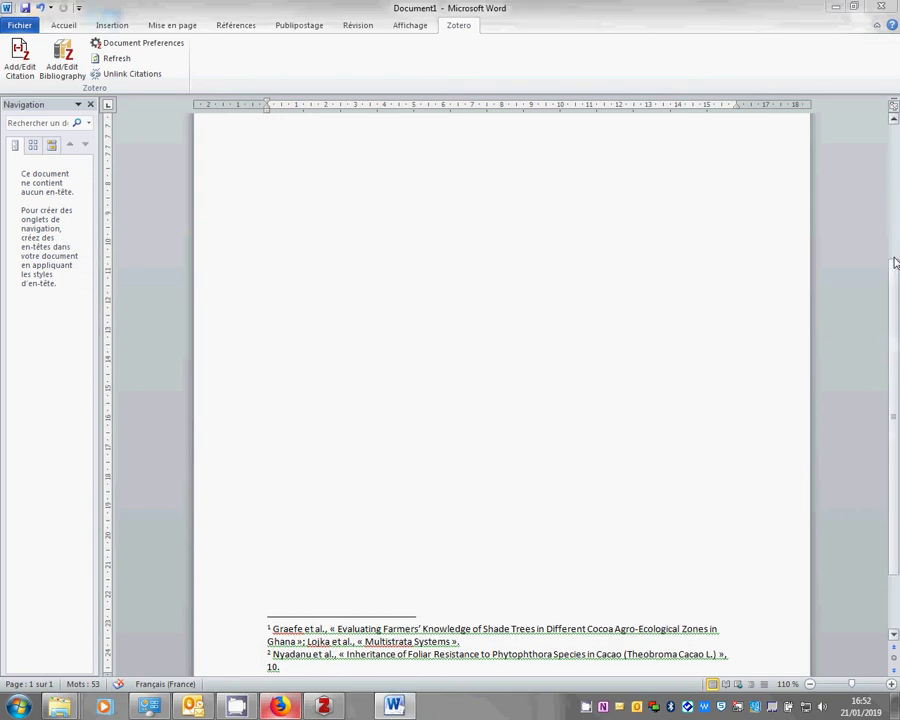
Insert the Zotero bibliography on the empty line below "Et en Cote d'Ivoire"
left_click_drag(895, 262, 894, 96)
left_click(442, 233)
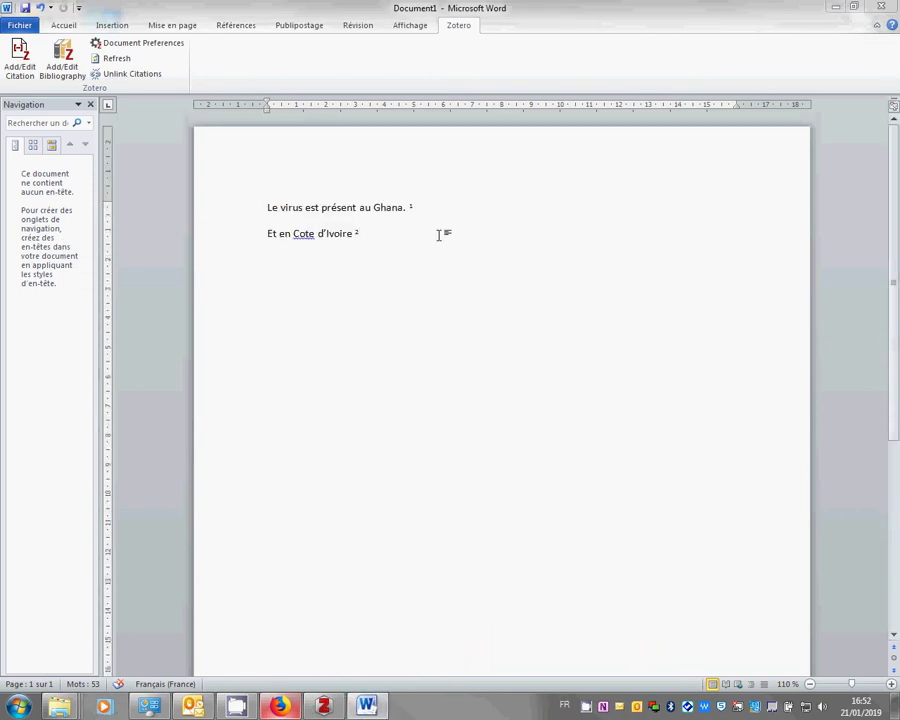
left_click(363, 254)
left_click(368, 233)
left_click(358, 260)
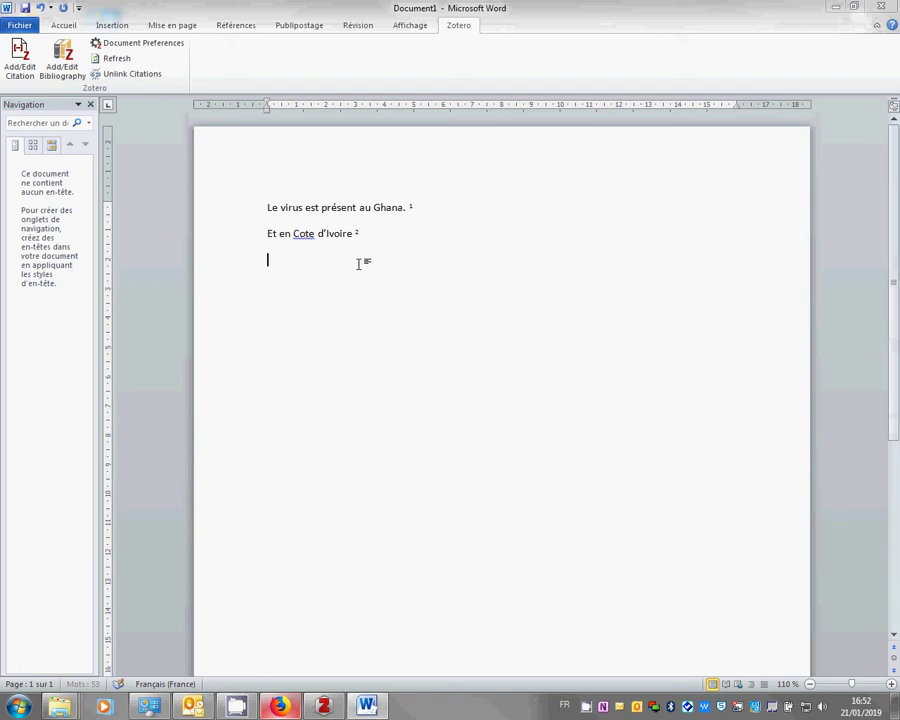
left_click(64, 60)
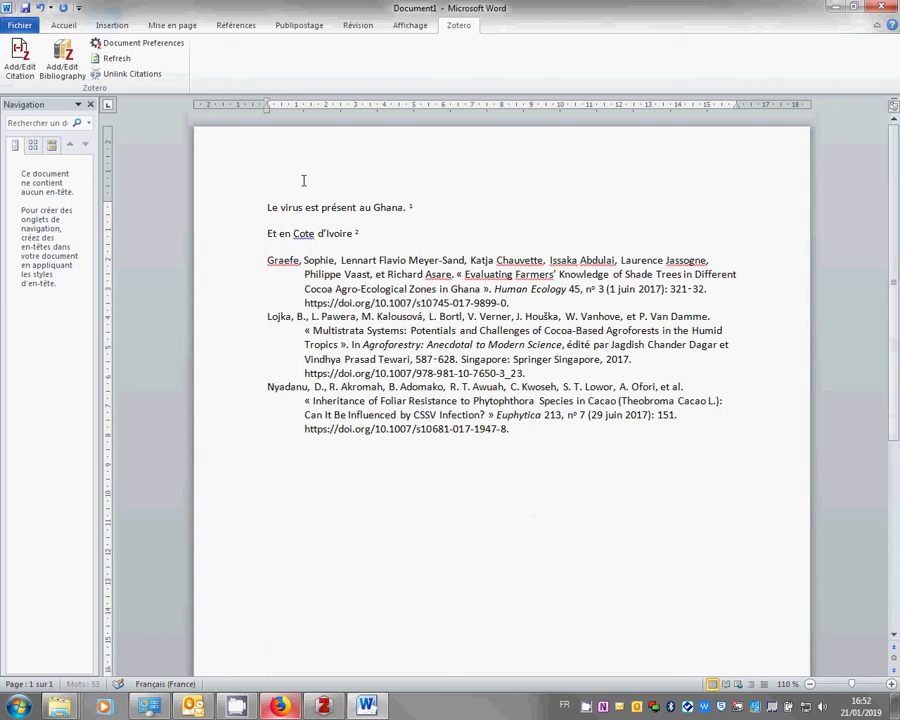
Review the Zotero document preferences, close them without changing anything, and minimize the document window
left_click(140, 45)
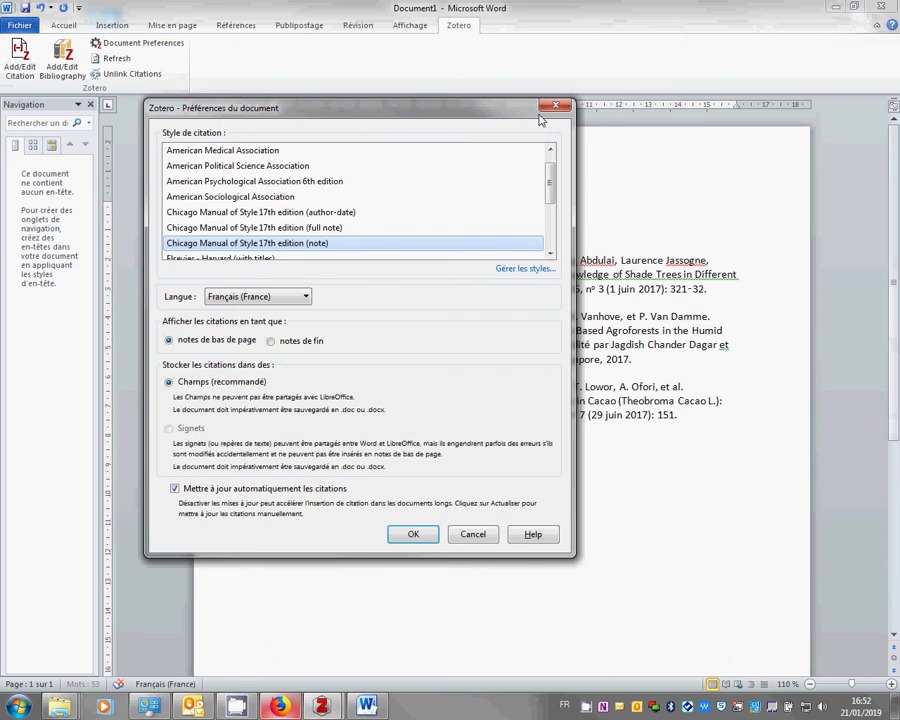
left_click(555, 105)
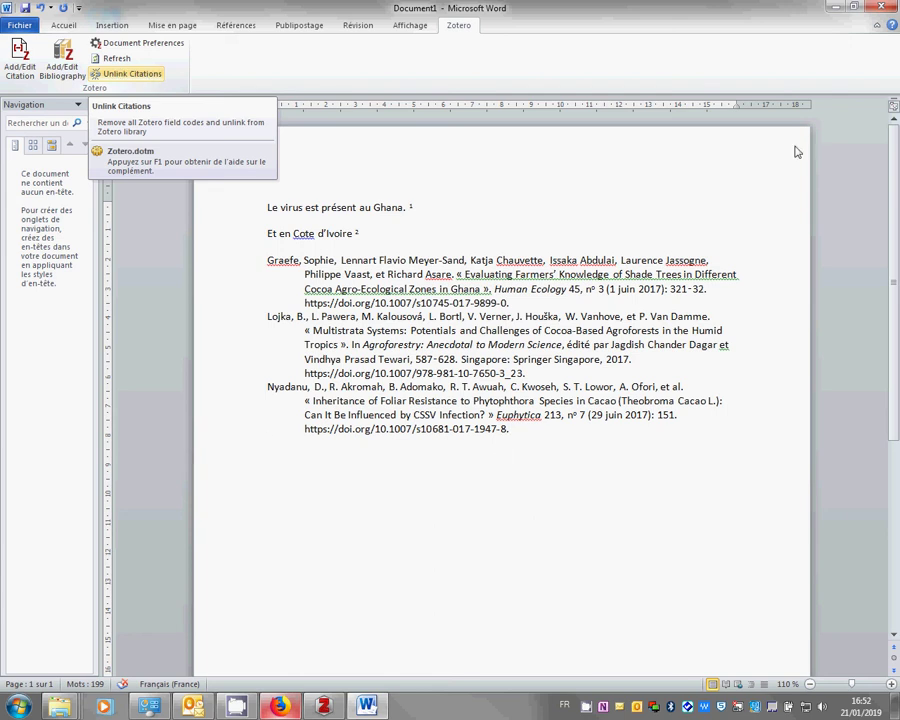
left_click(836, 7)
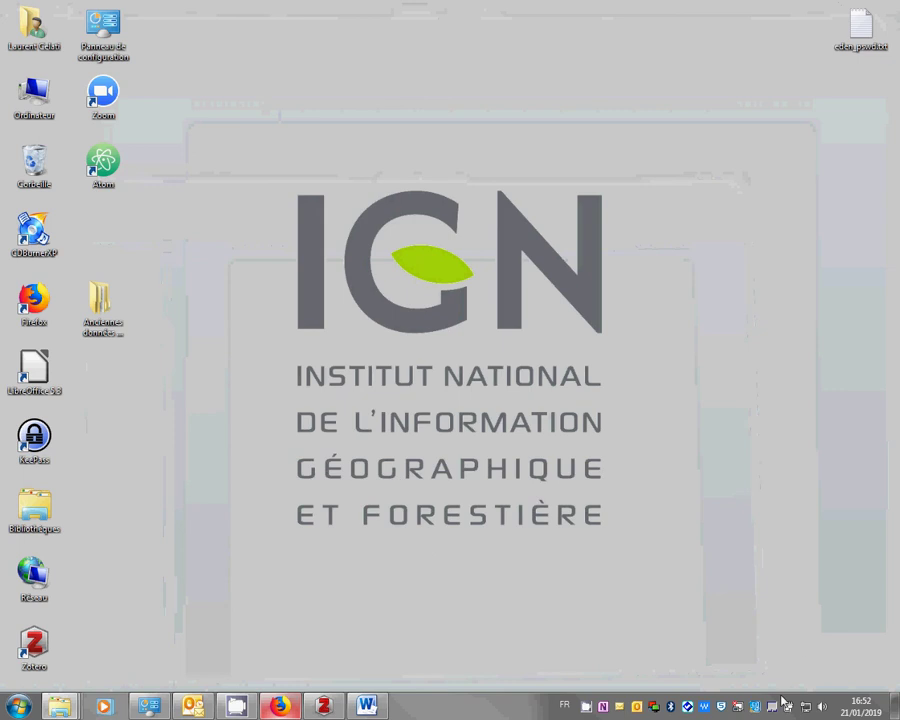